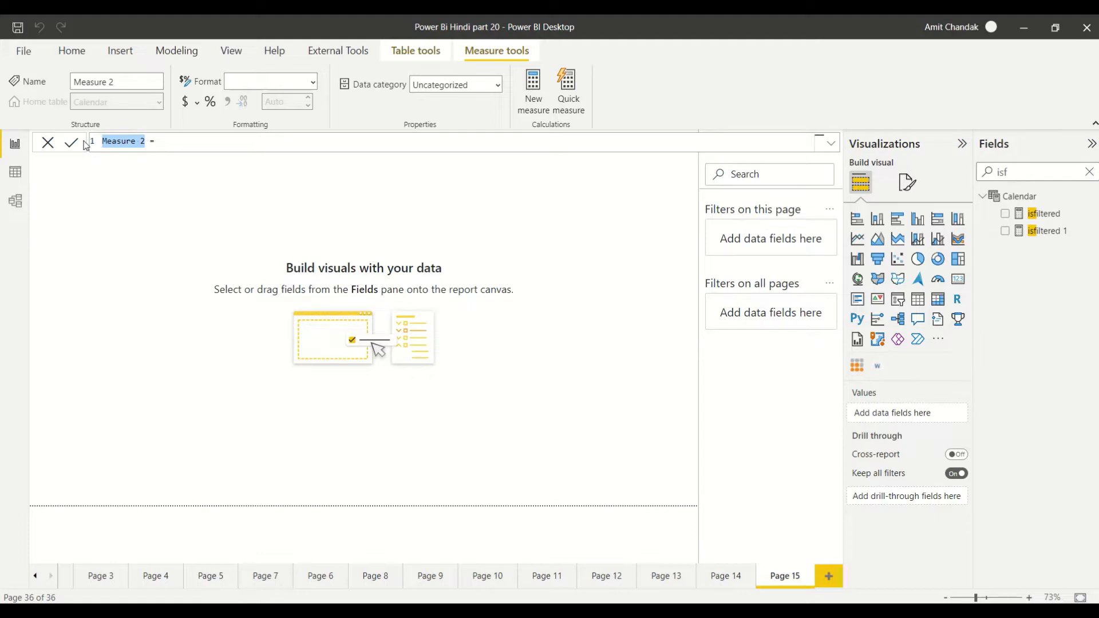
- Define the new measure as isinscope = ISINSCOPE('Item'[Brand]) and commit it
{"action": "type", "text": "isinscope"}
{"action": "type", "text": "isi"}
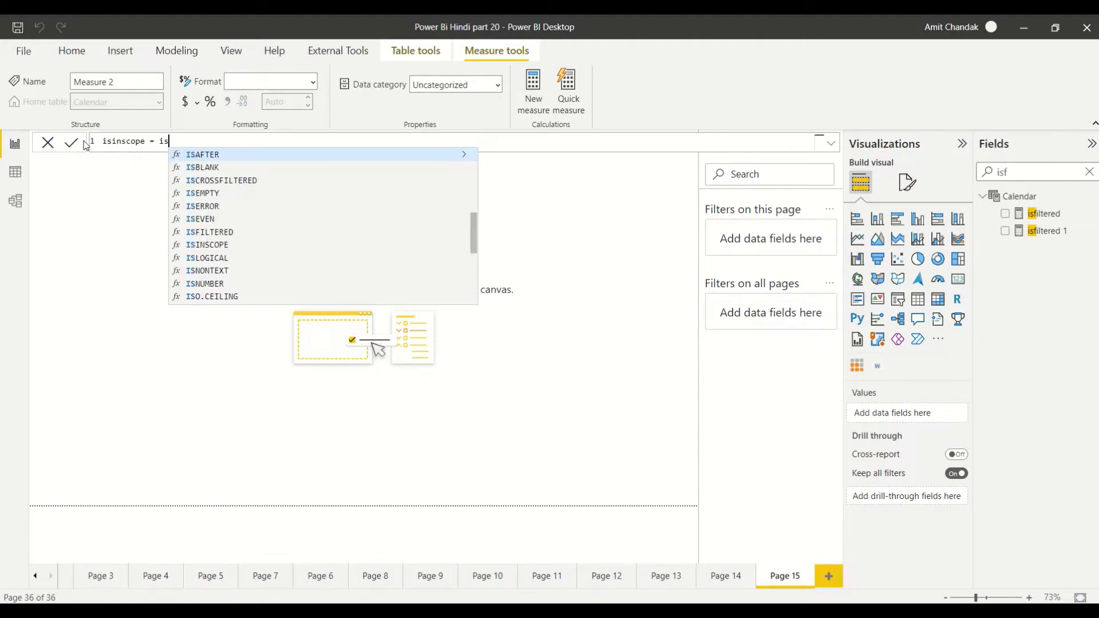
{"action": "key", "text": "Tab"}
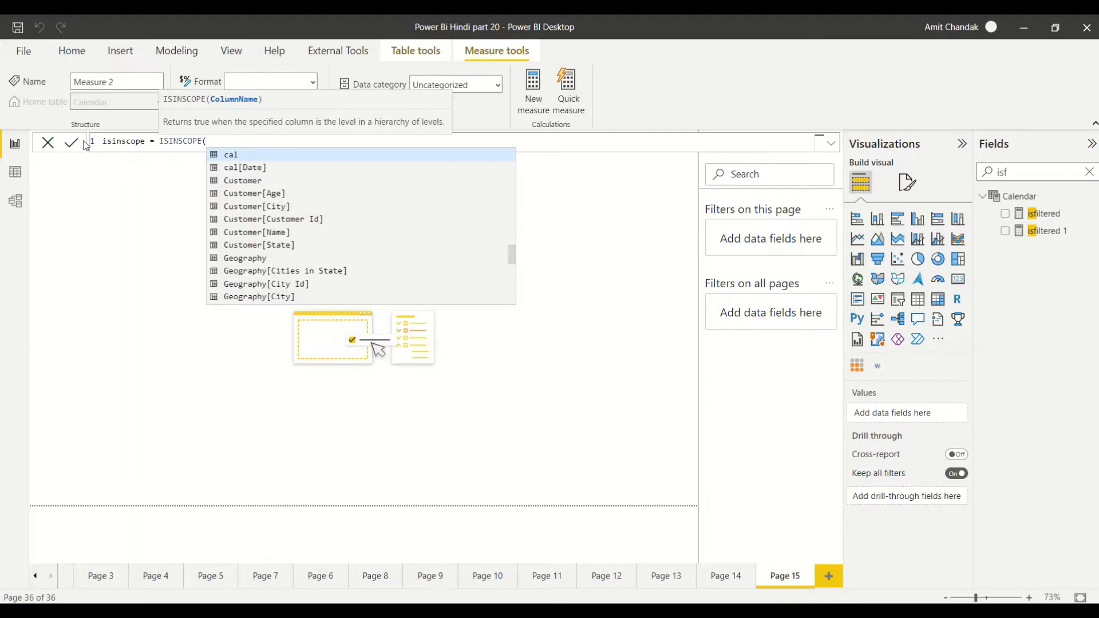
{"action": "type", "text": "Ite"}
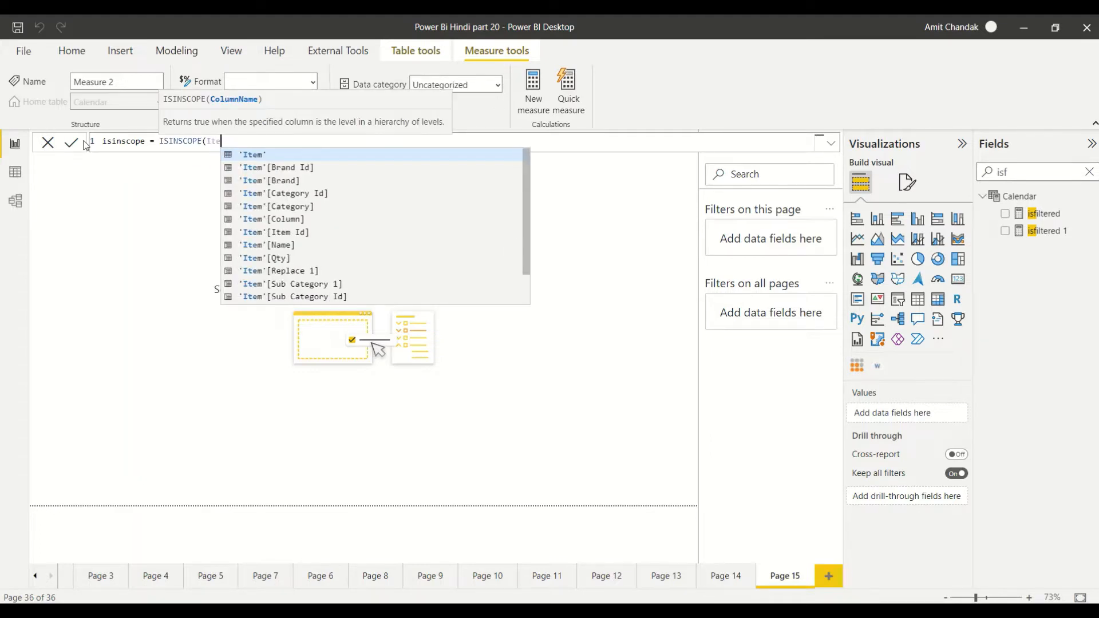
{"action": "key", "text": "Down"}
{"action": "key", "text": "Down"}
{"action": "key", "text": "Tab"}
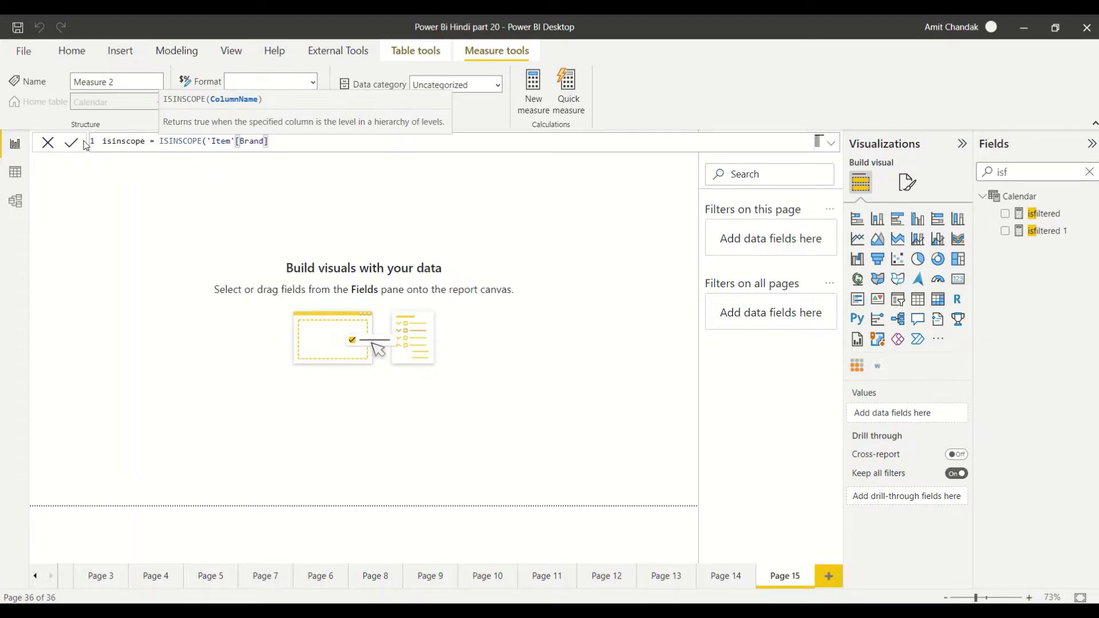
{"action": "type", "text": ")"}
{"action": "left_click", "coordinate": [72, 143]}
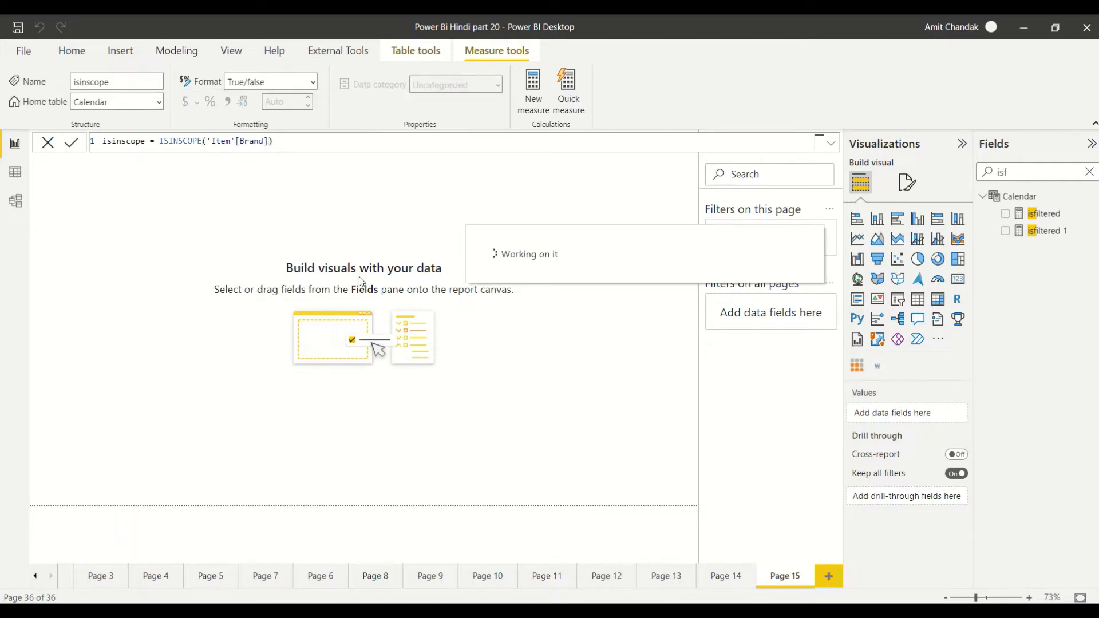
- Clear the field search, add a slicer on the Item table's Brand field in the page's upper right corner, and reduce its height
{"action": "key", "text": "BackSpace"}
{"action": "key", "text": "BackSpace"}
{"action": "key", "text": "BackSpace"}
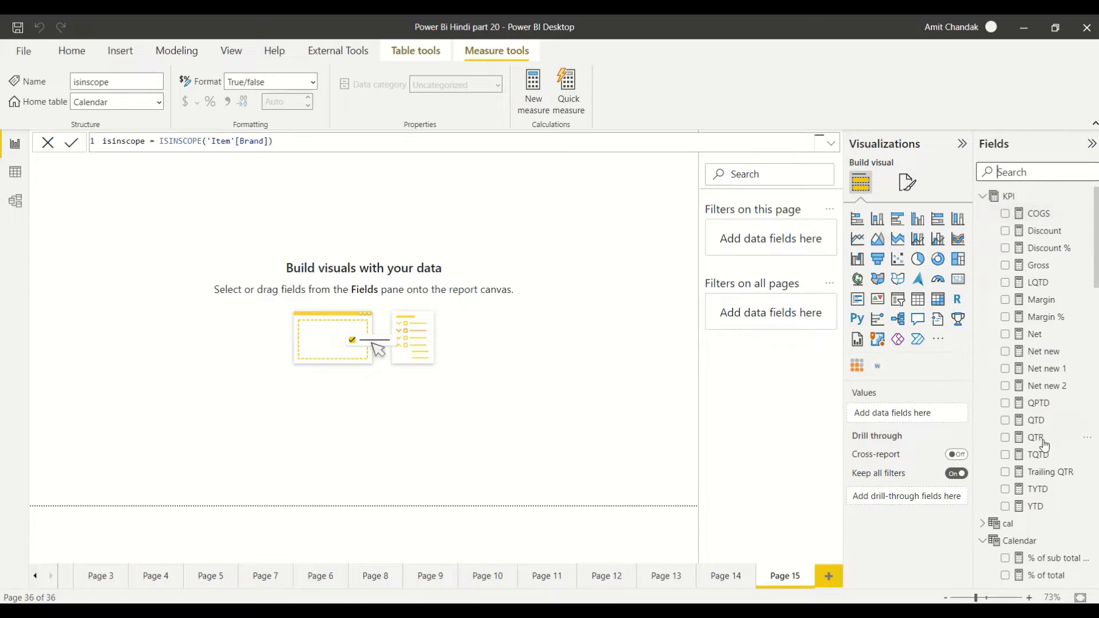
{"action": "scroll", "coordinate": [1042, 443], "scroll_direction": "down", "scroll_amount": 15}
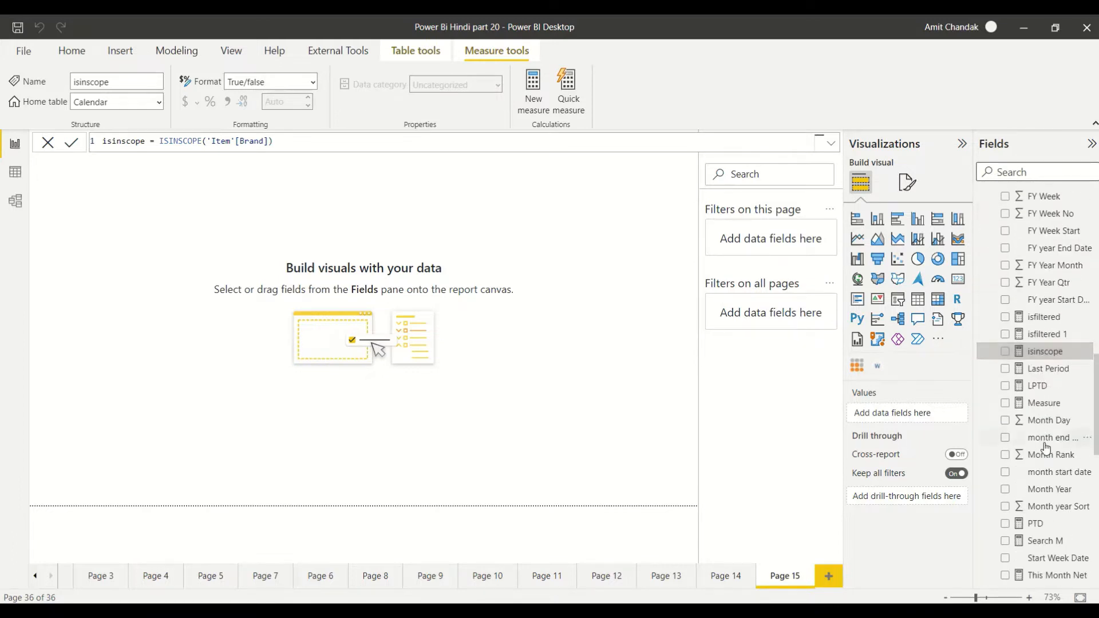
{"action": "scroll", "coordinate": [1054, 432], "scroll_direction": "down", "scroll_amount": 4}
{"action": "scroll", "coordinate": [1054, 432], "scroll_direction": "down", "scroll_amount": 5}
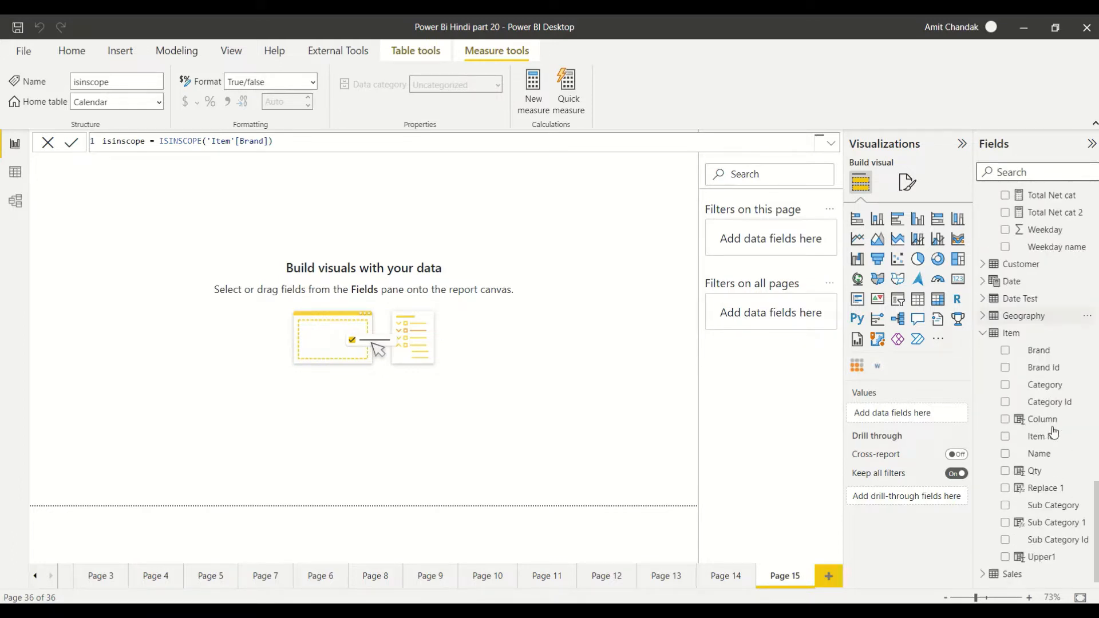
{"action": "left_click_drag", "start_coordinate": [1045, 356], "coordinate": [647, 200]}
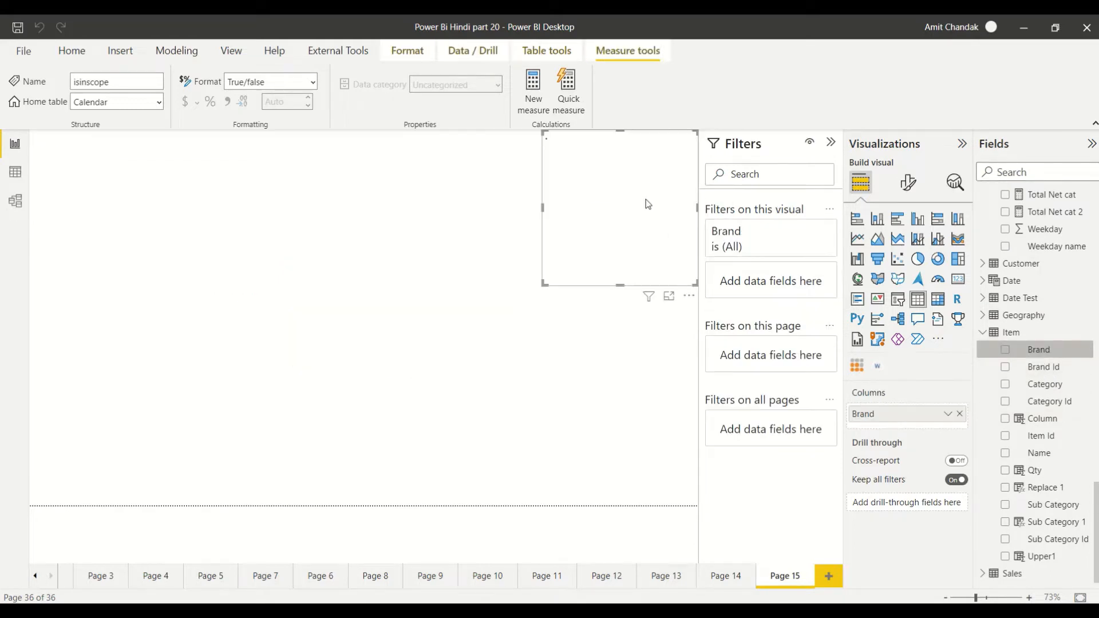
{"action": "left_click", "coordinate": [897, 299]}
{"action": "left_click_drag", "start_coordinate": [620, 285], "coordinate": [616, 203]}
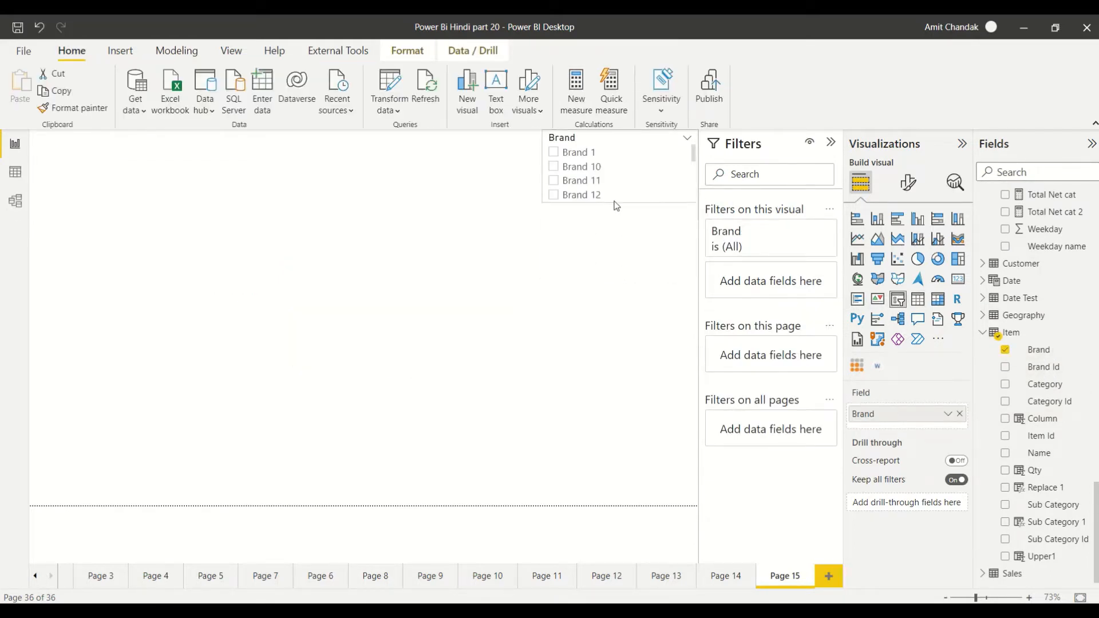
{"action": "left_click", "coordinate": [645, 294]}
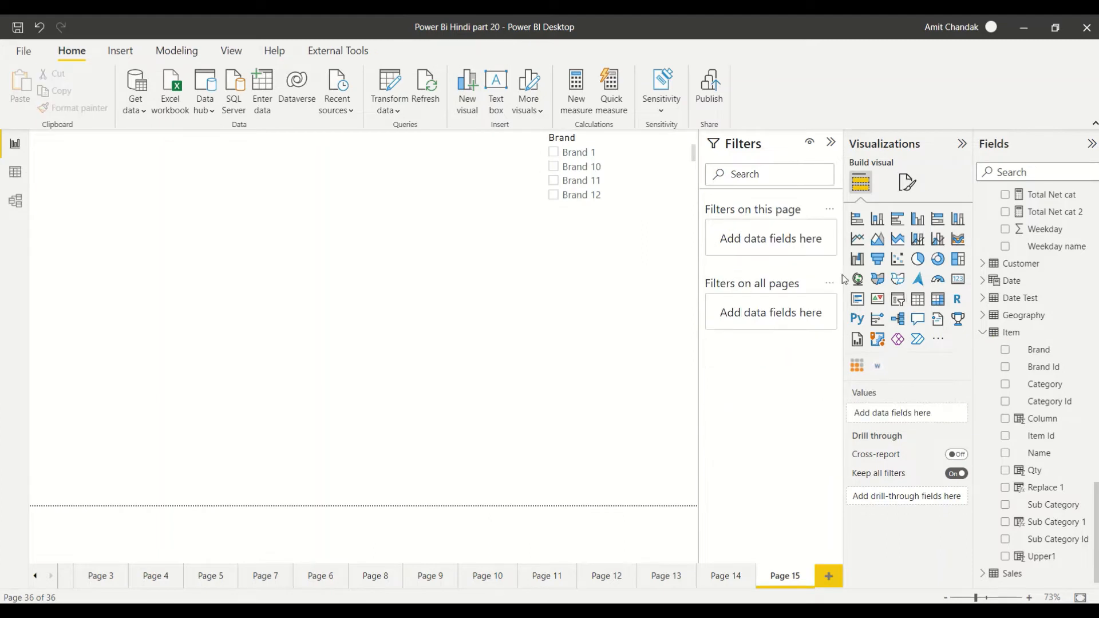
- Add an enlarged matrix at the page's left edge with Category and Brand from the Item table as rows, Category first
{"action": "left_click", "coordinate": [938, 300]}
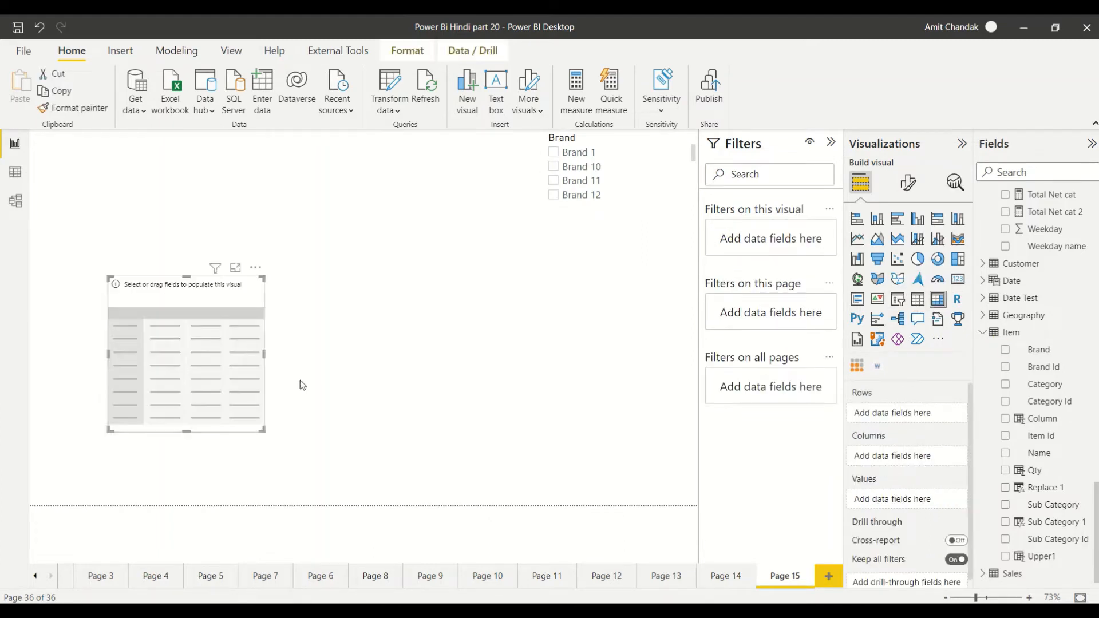
{"action": "left_click_drag", "start_coordinate": [172, 367], "coordinate": [95, 337]}
{"action": "left_click_drag", "start_coordinate": [180, 378], "coordinate": [245, 480]}
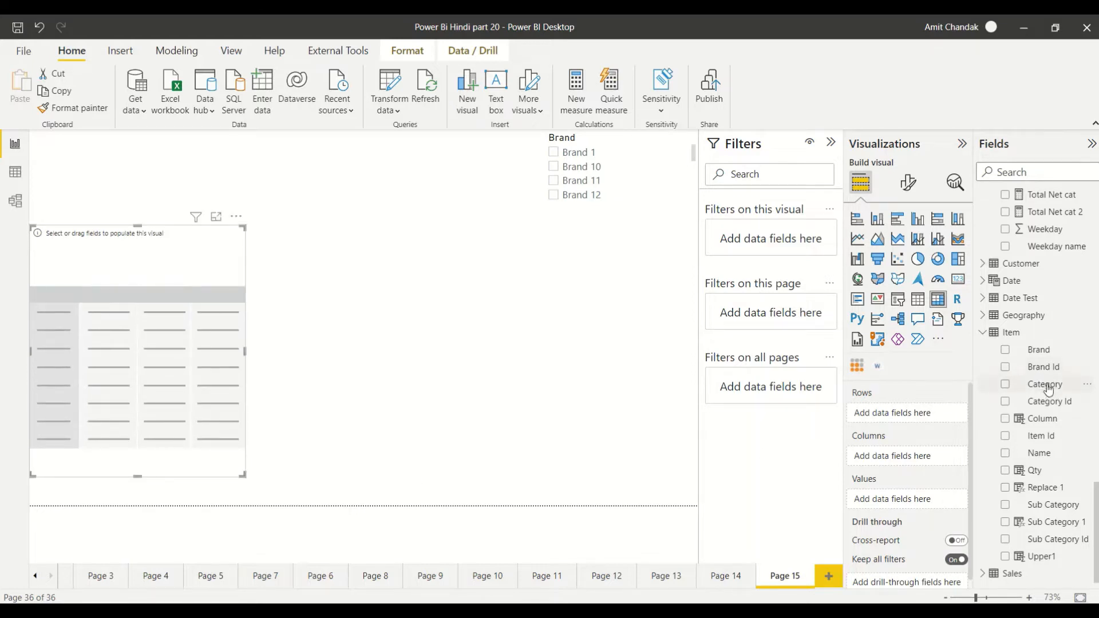
{"action": "left_click_drag", "start_coordinate": [1048, 388], "coordinate": [921, 412]}
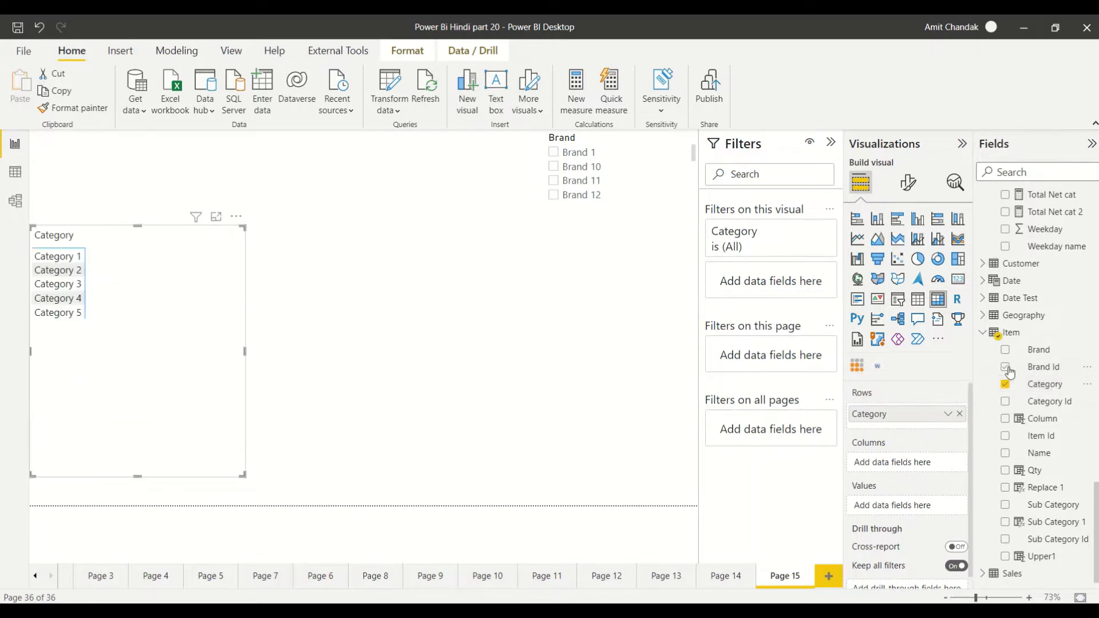
{"action": "left_click_drag", "start_coordinate": [1030, 353], "coordinate": [913, 427]}
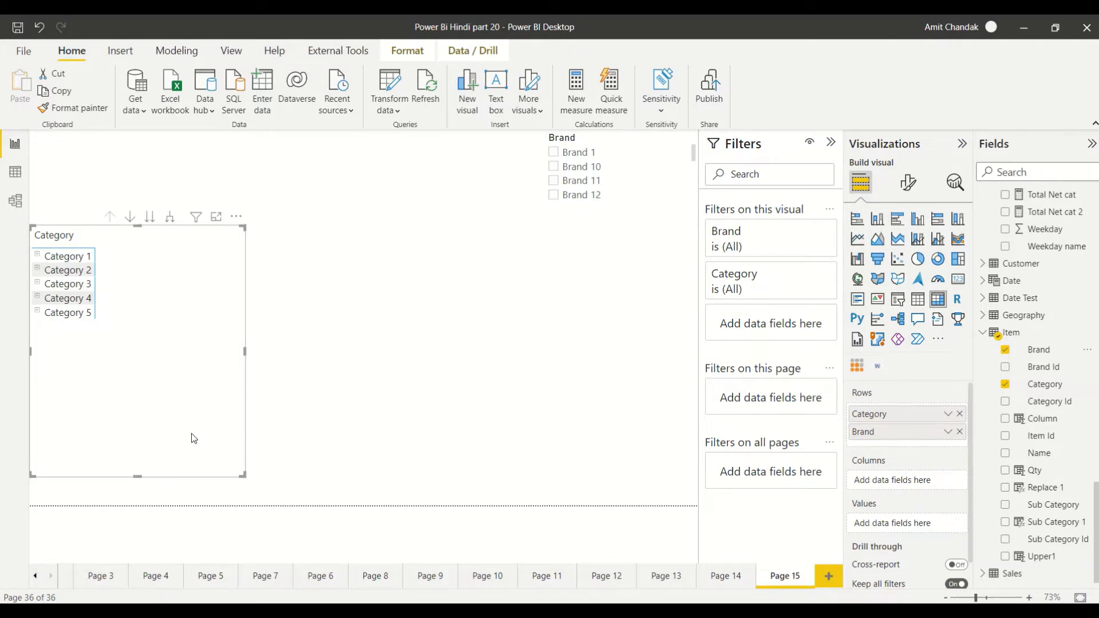
- Duplicate the Category matrix, place the copy to its right, and reorder its rows so Brand comes before Category
{"action": "key", "text": "ctrl+c"}
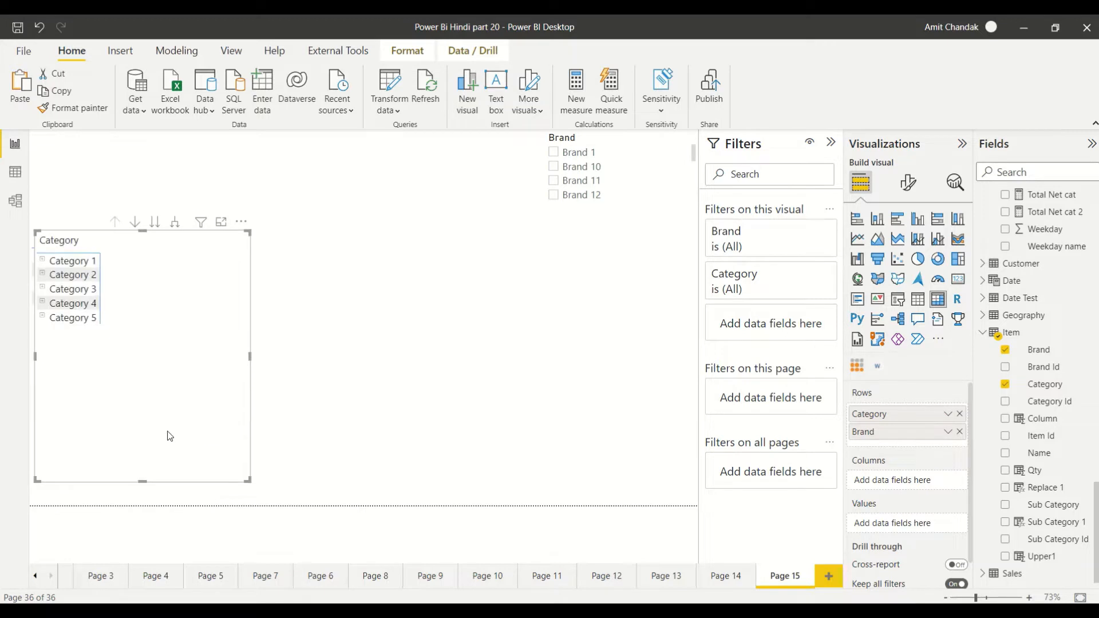
{"action": "key", "text": "ctrl+v"}
{"action": "left_click_drag", "start_coordinate": [166, 436], "coordinate": [373, 429]}
{"action": "left_click_drag", "start_coordinate": [904, 434], "coordinate": [898, 416]}
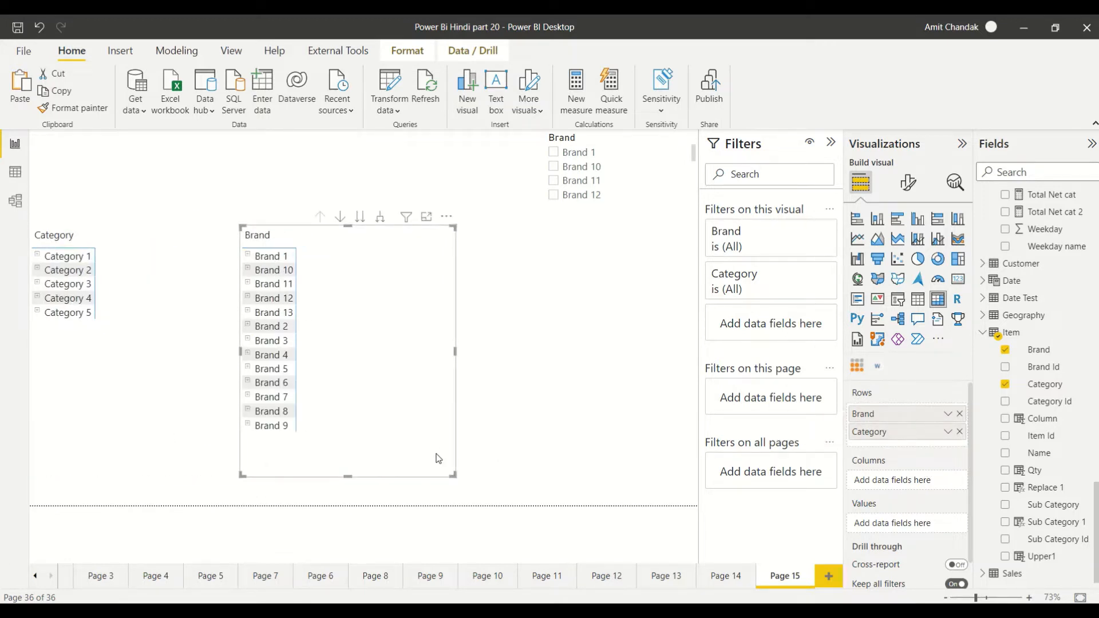
{"action": "left_click_drag", "start_coordinate": [427, 457], "coordinate": [420, 456]}
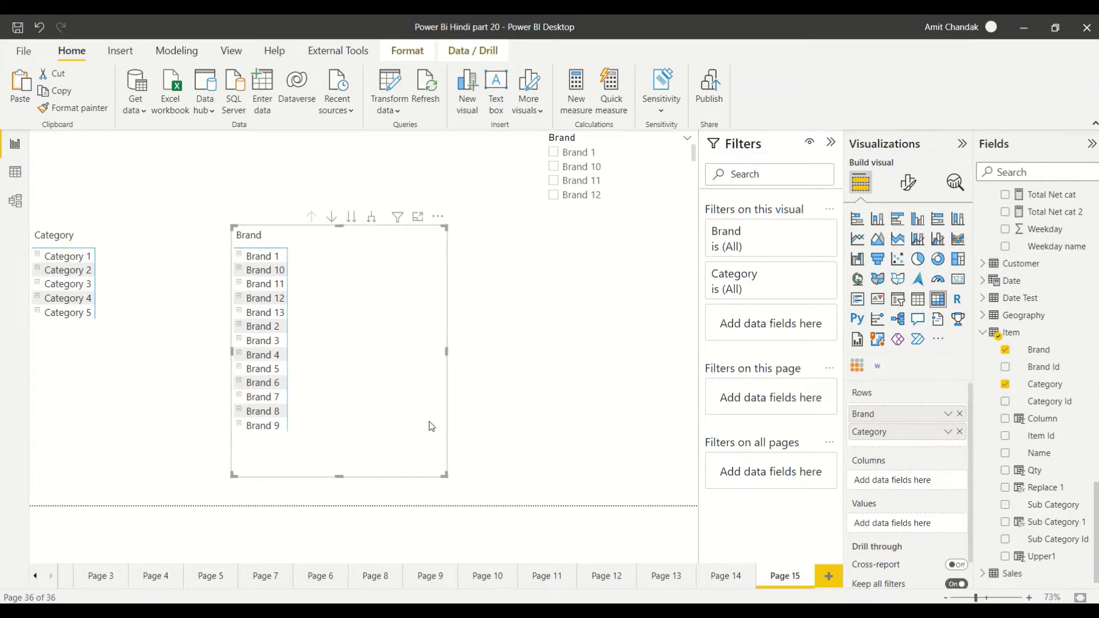
- Duplicate the Brand matrix, place the copy to its right, and convert it to a table visual
{"action": "key", "text": "ctrl+c"}
{"action": "key", "text": "ctrl+v"}
{"action": "left_click_drag", "start_coordinate": [415, 420], "coordinate": [643, 421]}
{"action": "left_click", "coordinate": [918, 299]}
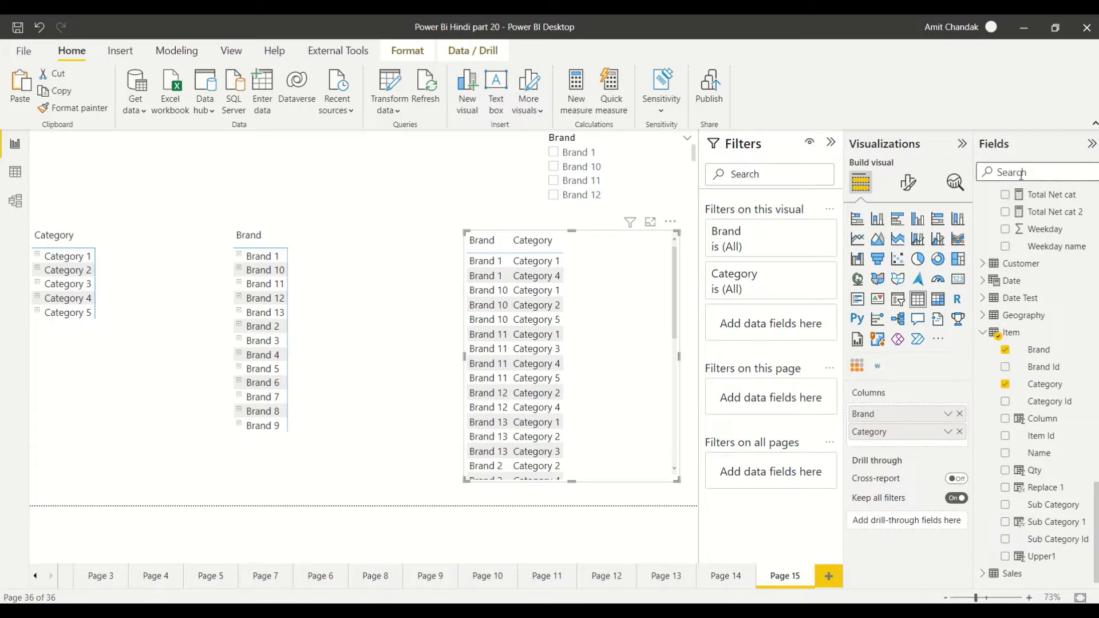
- Find the isinscope measure in the field list and add it to the table and to both matrices
{"action": "type", "text": "isi"}
{"action": "key", "text": "BackSpace"}
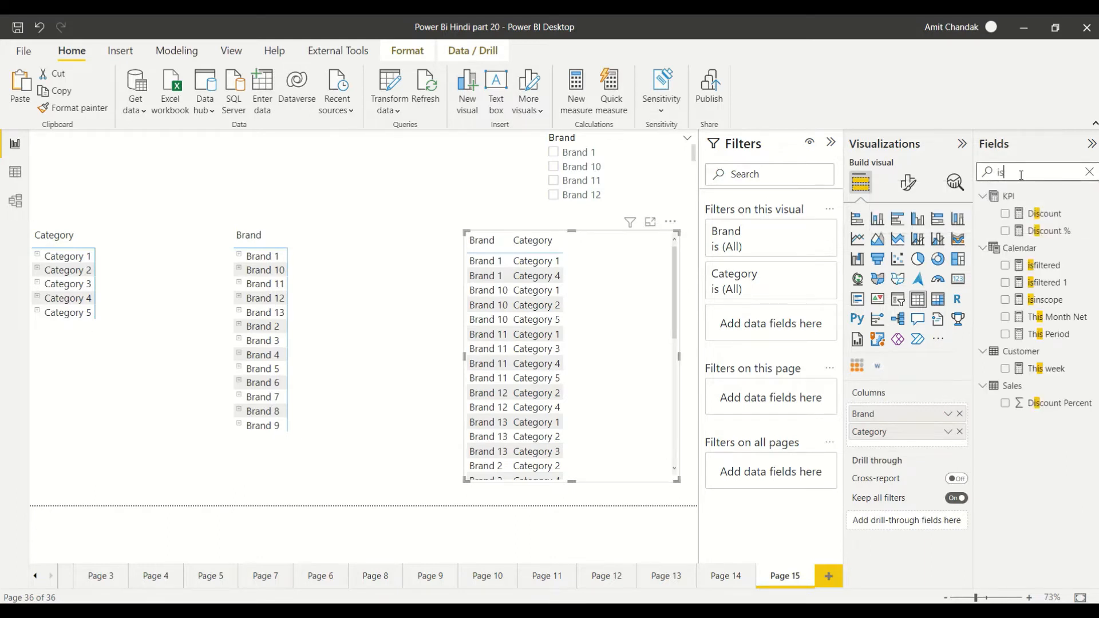
{"action": "type", "text": "inscope"}
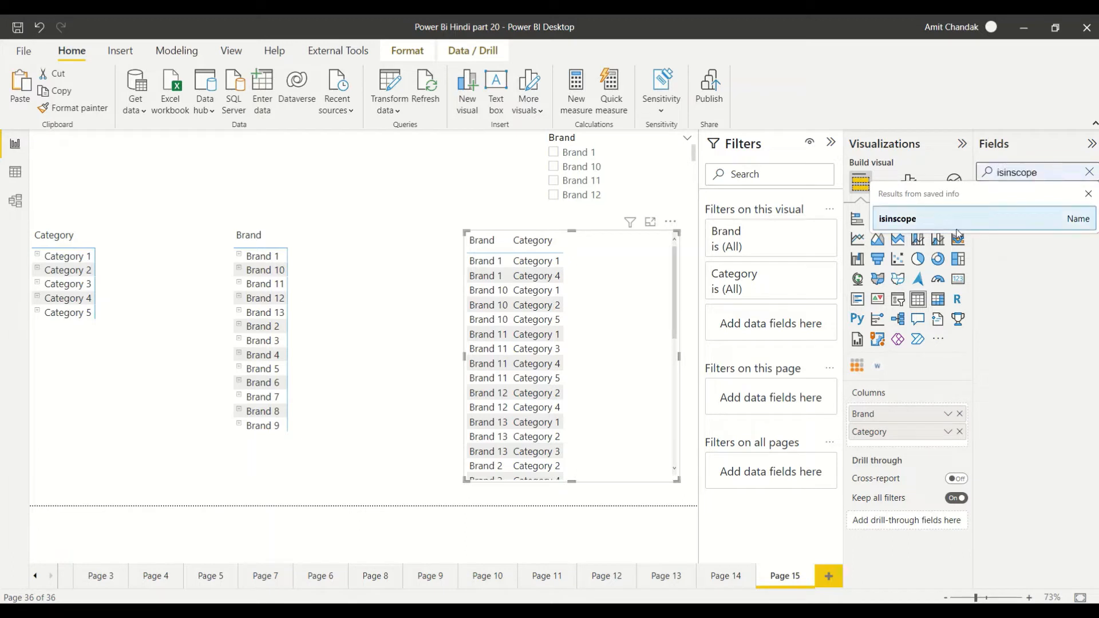
{"action": "left_click", "coordinate": [1036, 267]}
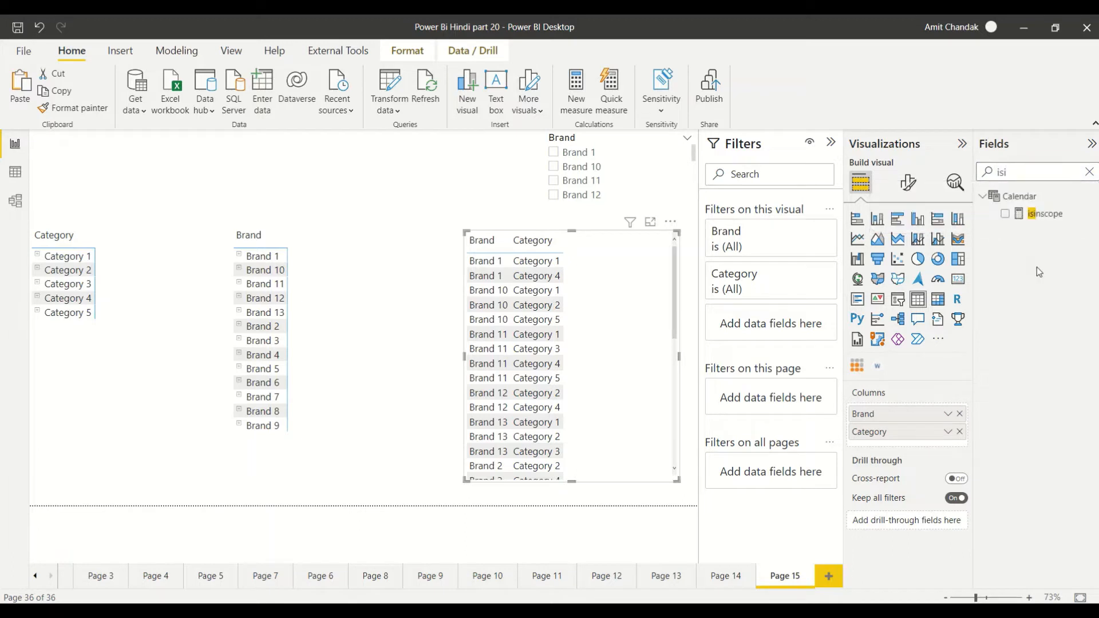
{"action": "left_click_drag", "start_coordinate": [1044, 214], "coordinate": [607, 338]}
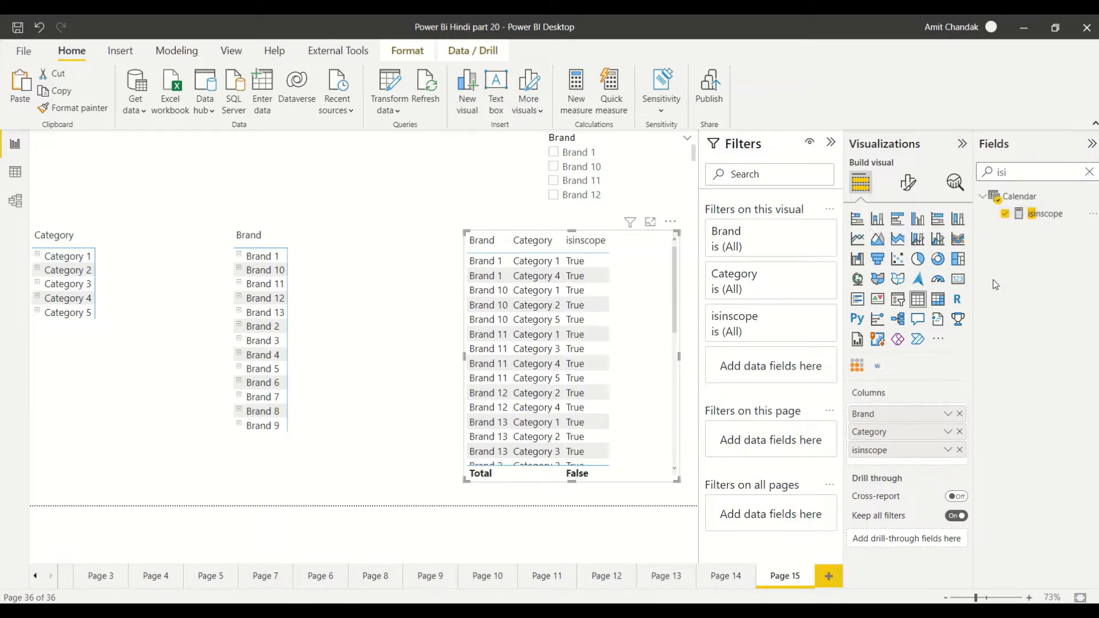
{"action": "left_click_drag", "start_coordinate": [1031, 214], "coordinate": [343, 326]}
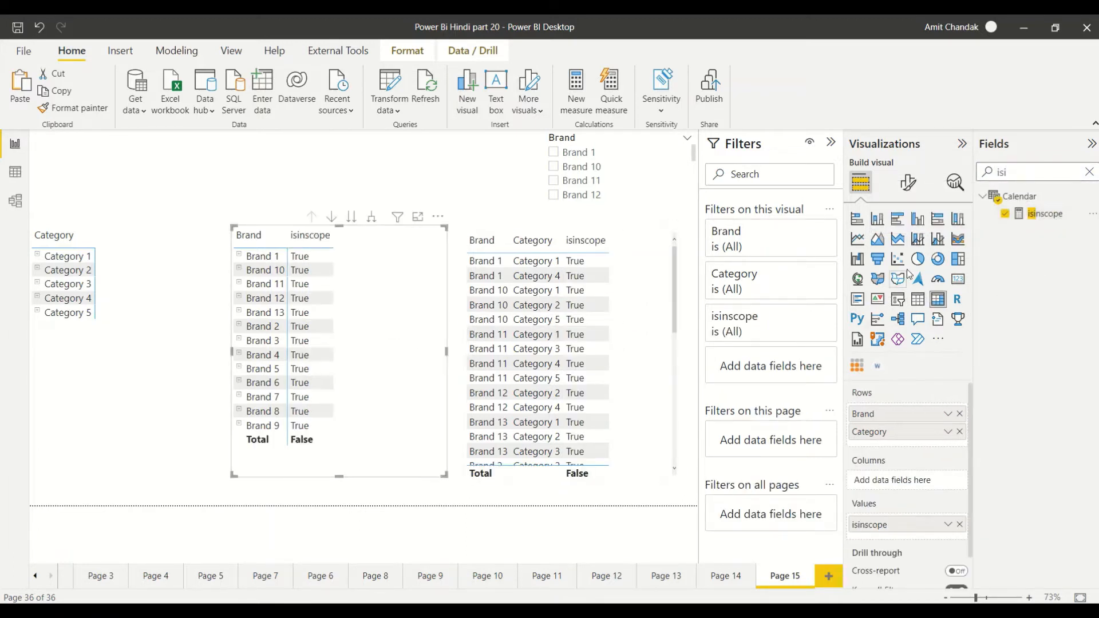
{"action": "left_click_drag", "start_coordinate": [1036, 214], "coordinate": [123, 372]}
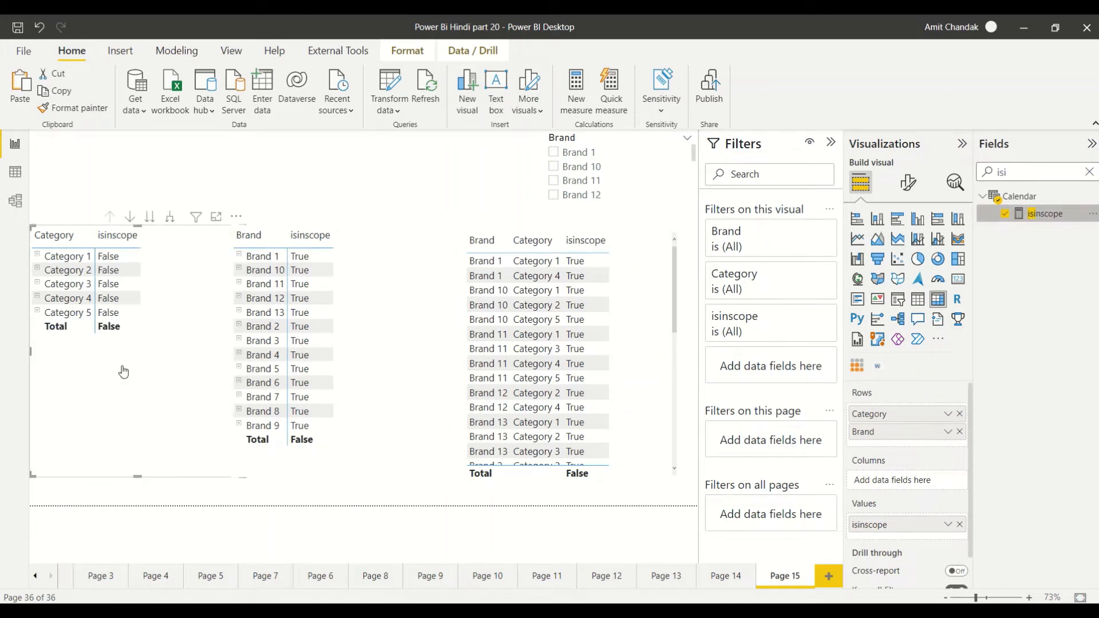
- Check the isinscope values with the slicer filtered to Brand 10, and clear the slicer selection
{"action": "left_click", "coordinate": [554, 167]}
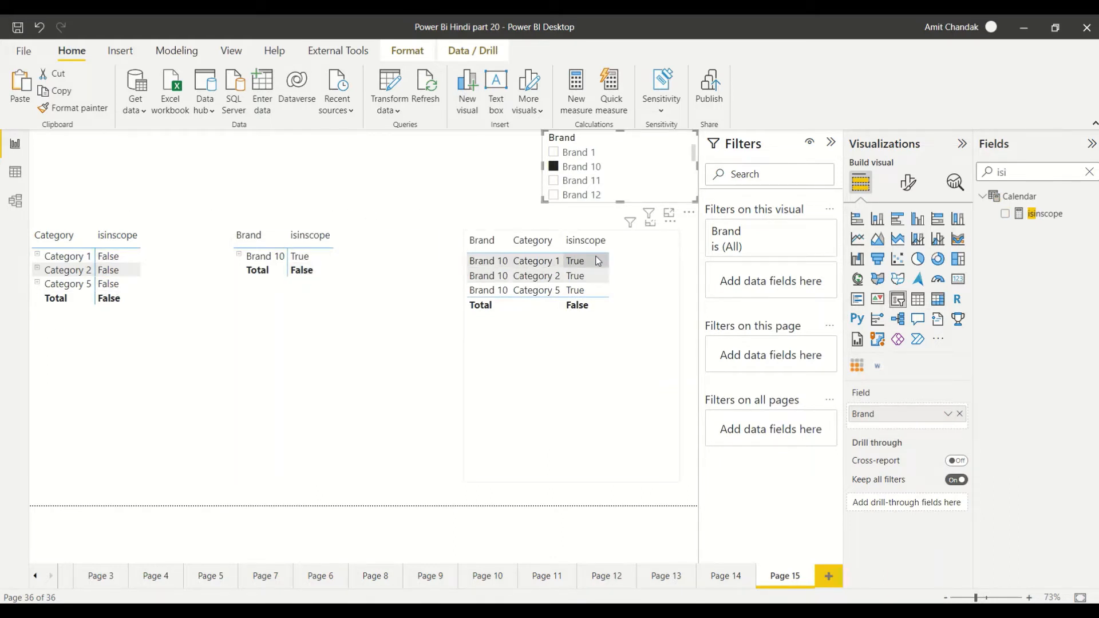
{"action": "left_click", "coordinate": [554, 166]}
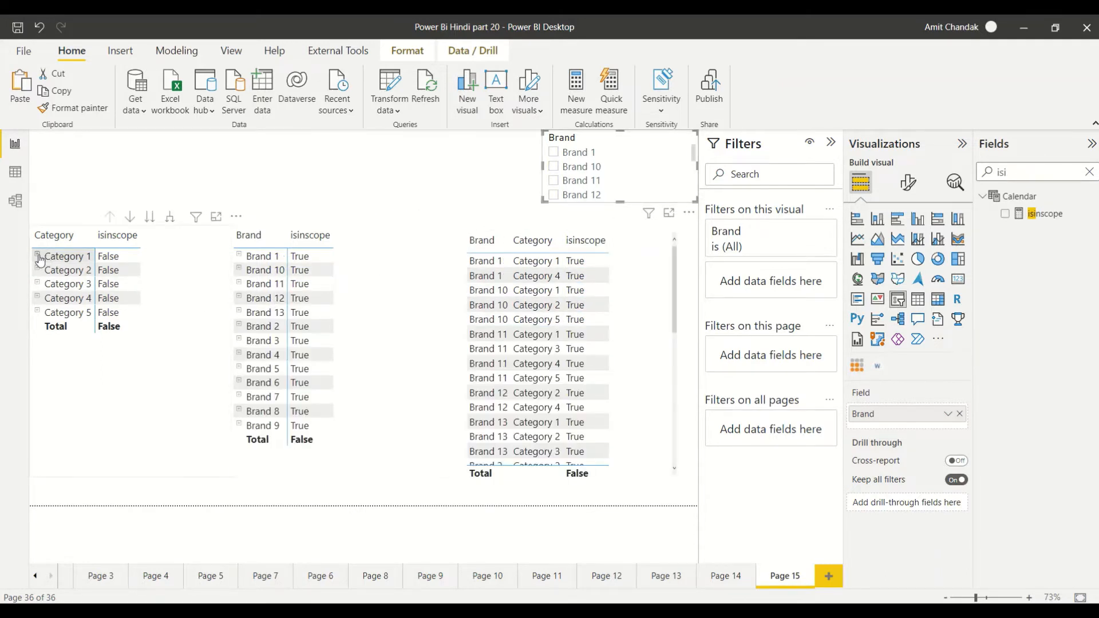
- Narrow the Category matrix so it no longer overlaps the Brand matrix, and expand Category 1 to its brands
{"action": "left_click", "coordinate": [142, 394]}
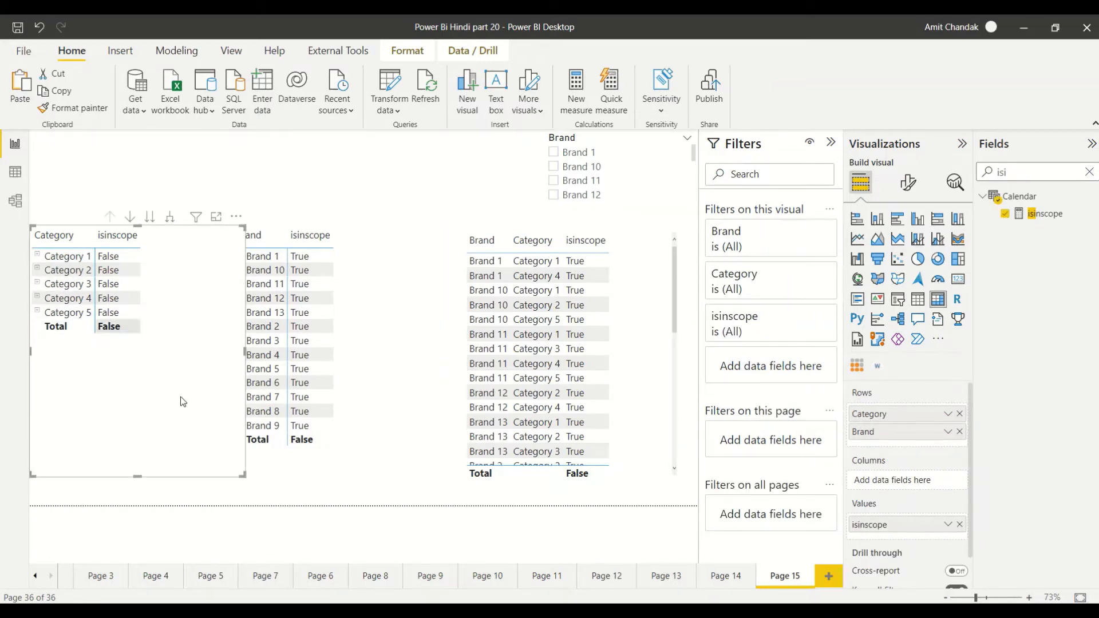
{"action": "left_click_drag", "start_coordinate": [244, 476], "coordinate": [217, 481]}
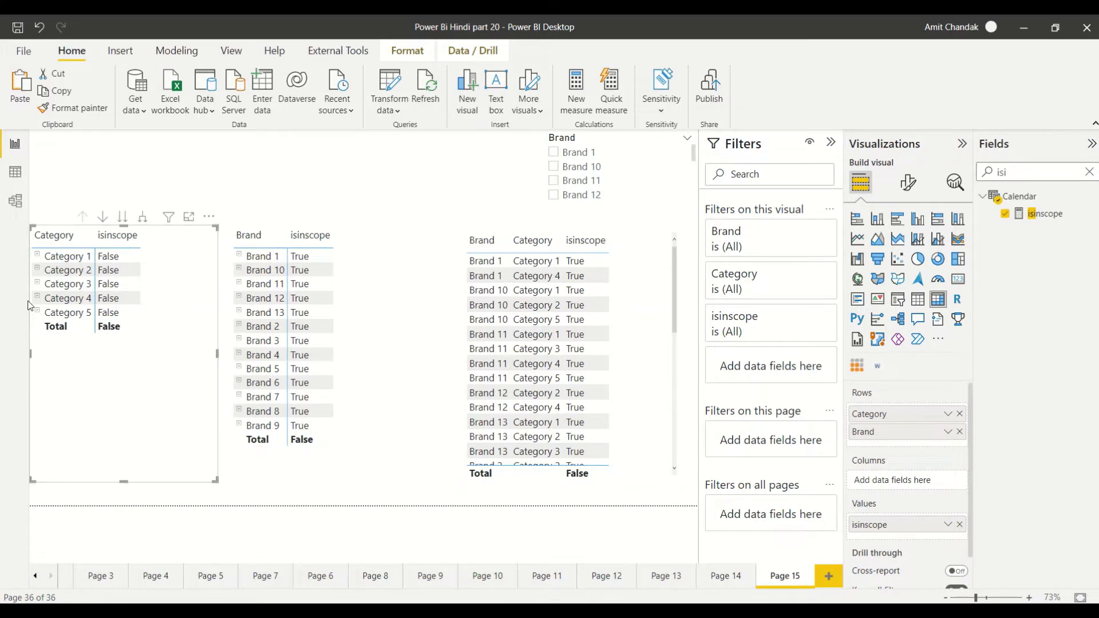
{"action": "left_click", "coordinate": [57, 257]}
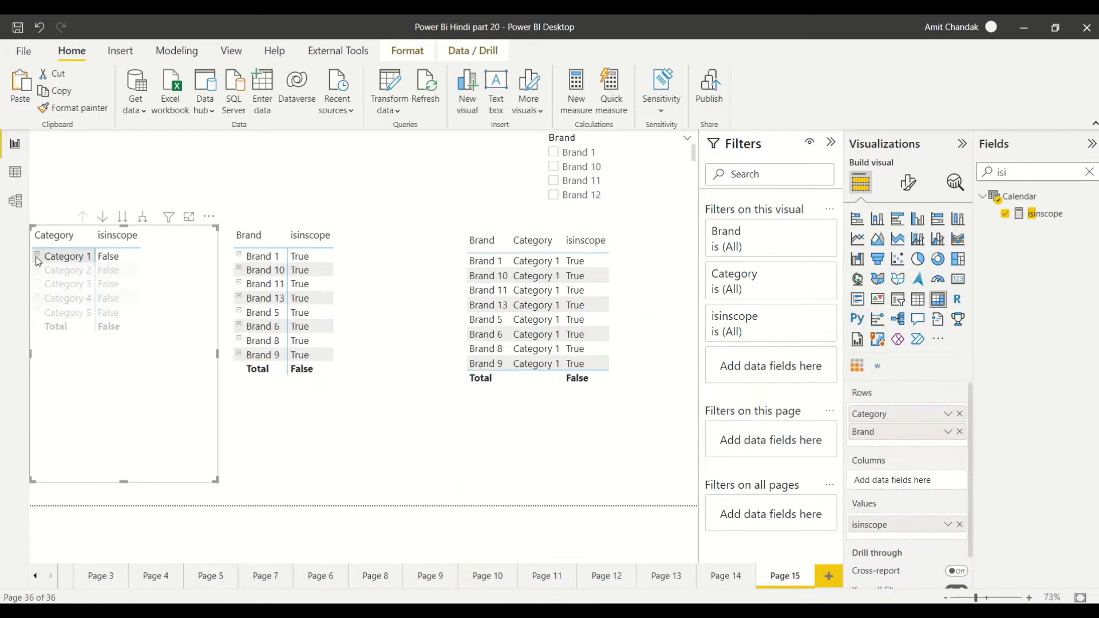
{"action": "left_click", "coordinate": [36, 259]}
{"action": "left_click", "coordinate": [36, 254]}
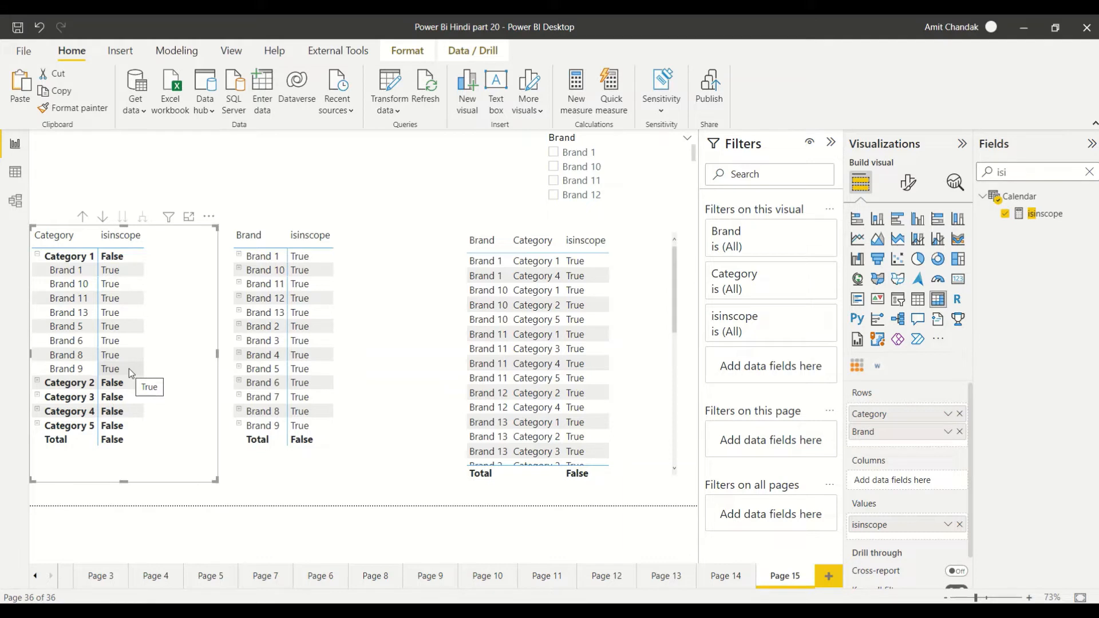
- Expand all brands in the Brand matrix down to their categories, and examine the isinscope values in the table beside it
{"action": "left_click", "coordinate": [239, 257]}
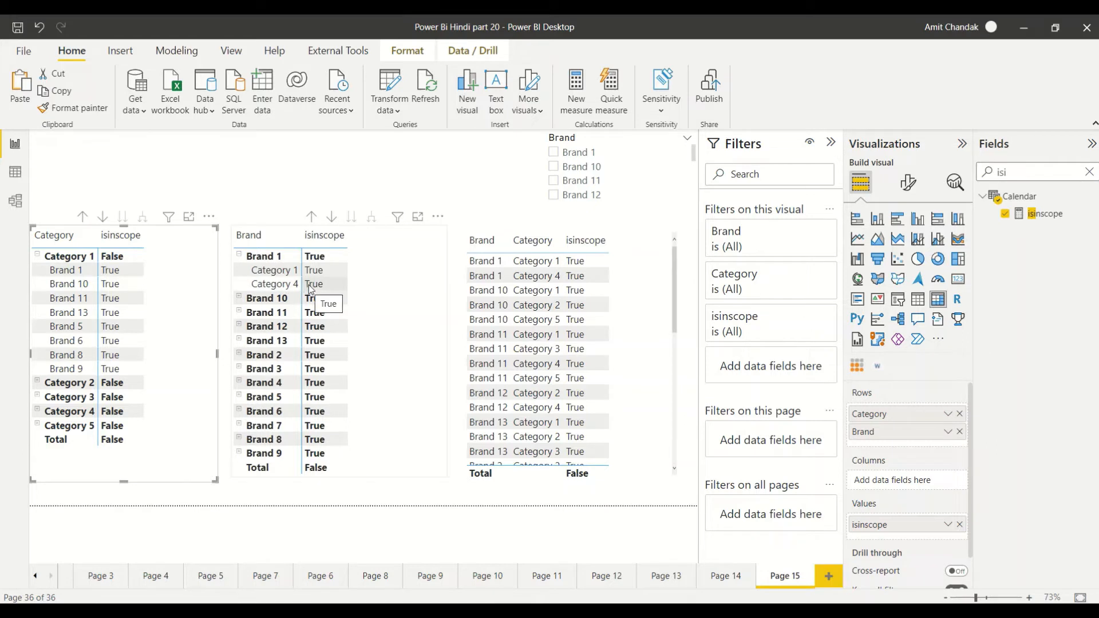
{"action": "left_click", "coordinate": [407, 396]}
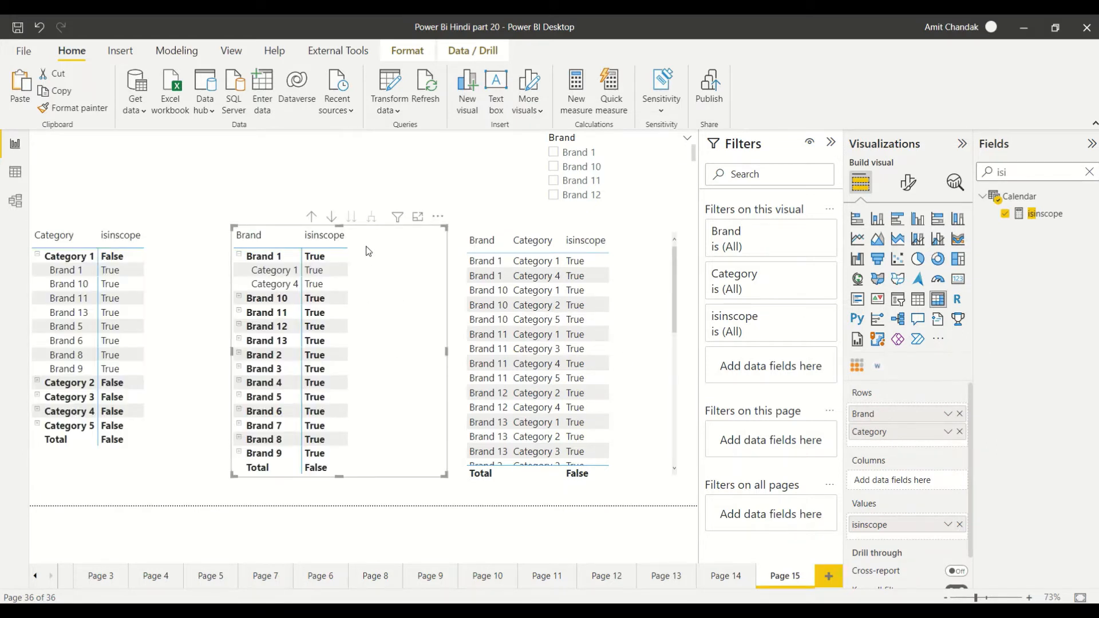
{"action": "left_click", "coordinate": [372, 216]}
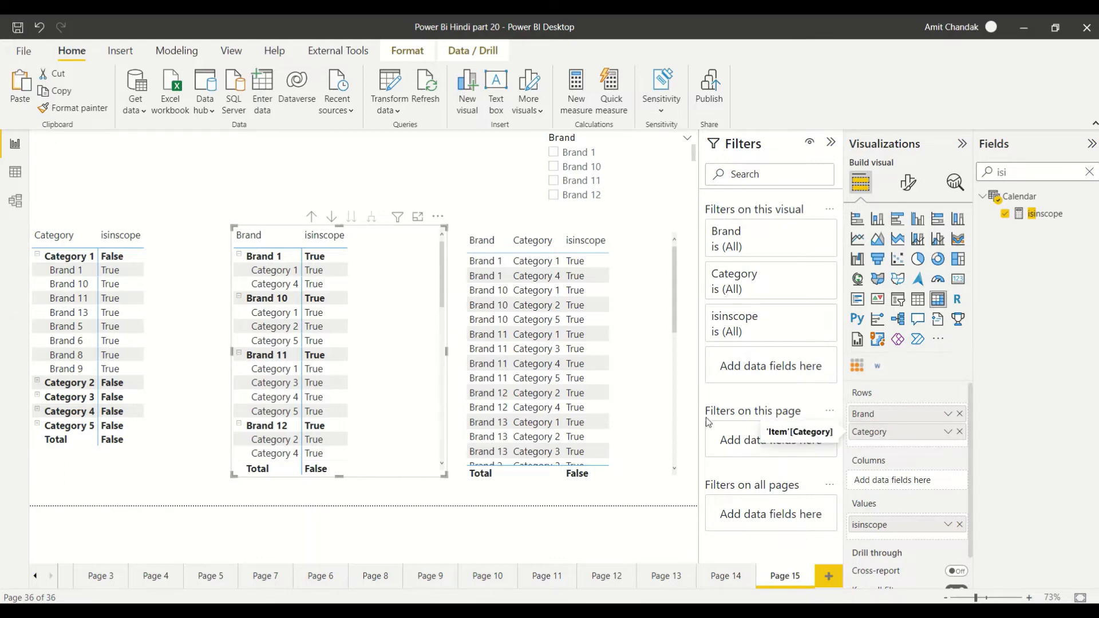
{"action": "scroll", "coordinate": [545, 298], "scroll_direction": "down", "scroll_amount": 2}
{"action": "scroll", "coordinate": [548, 314], "scroll_direction": "down", "scroll_amount": 5}
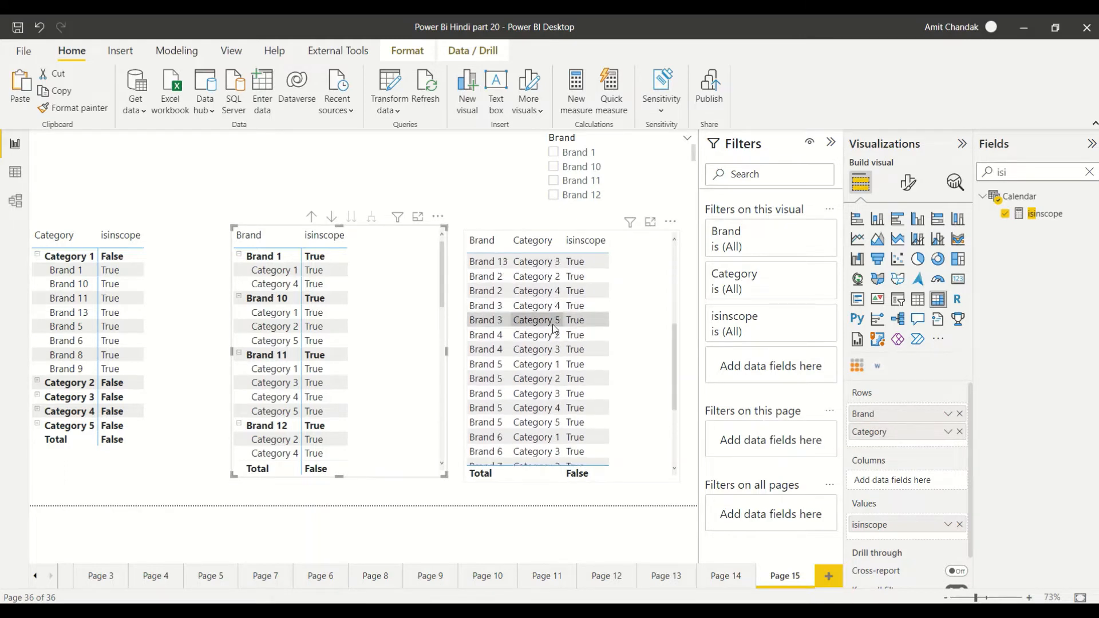
- Place Category before Brand in the table, examine the isinscope values, and restore the original column order
{"action": "scroll", "coordinate": [554, 329], "scroll_direction": "up", "scroll_amount": 8}
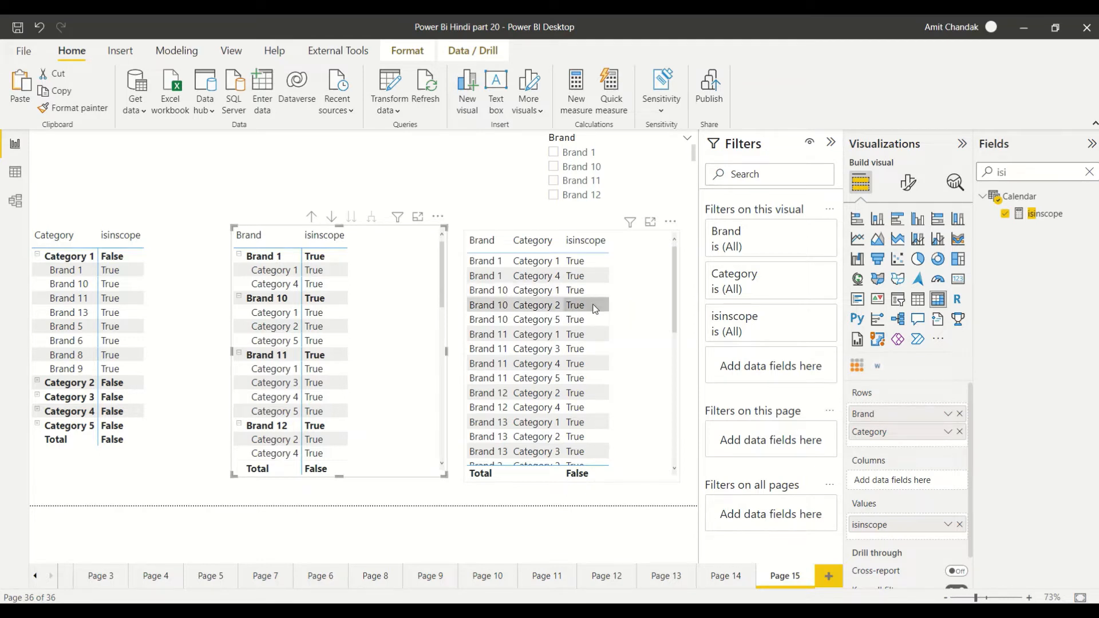
{"action": "left_click", "coordinate": [633, 369]}
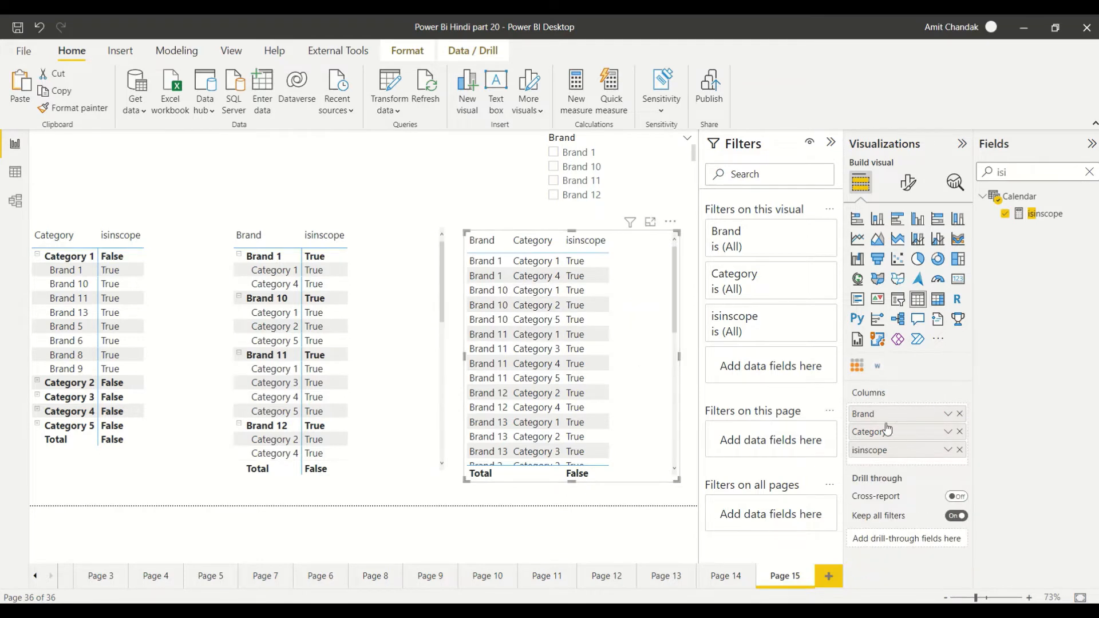
{"action": "left_click_drag", "start_coordinate": [888, 431], "coordinate": [876, 411]}
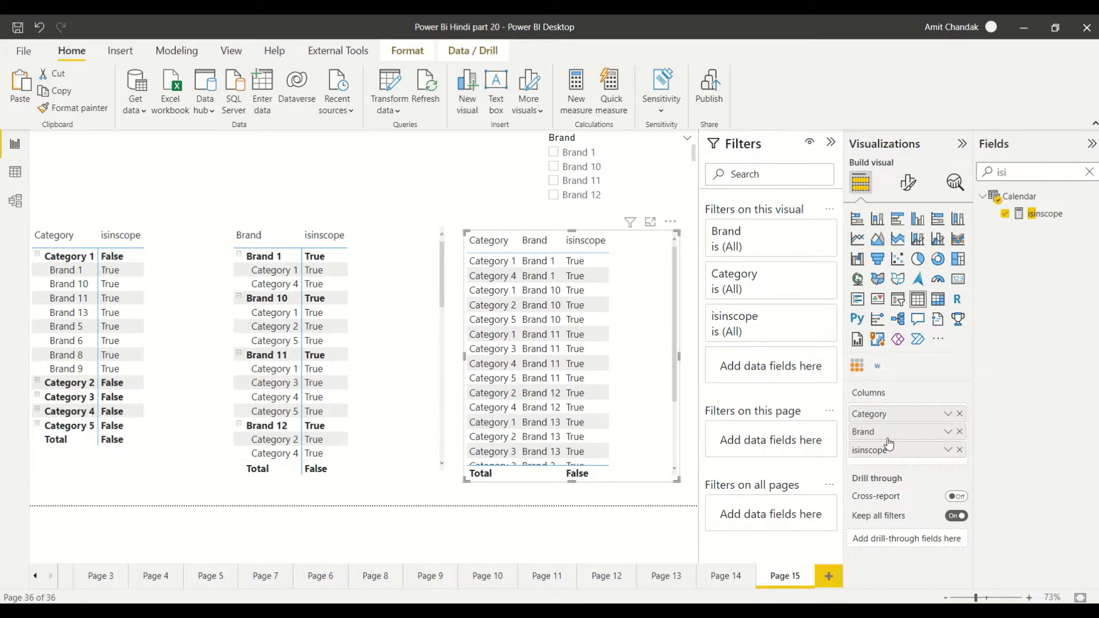
{"action": "scroll", "coordinate": [639, 343], "scroll_direction": "down", "scroll_amount": 8}
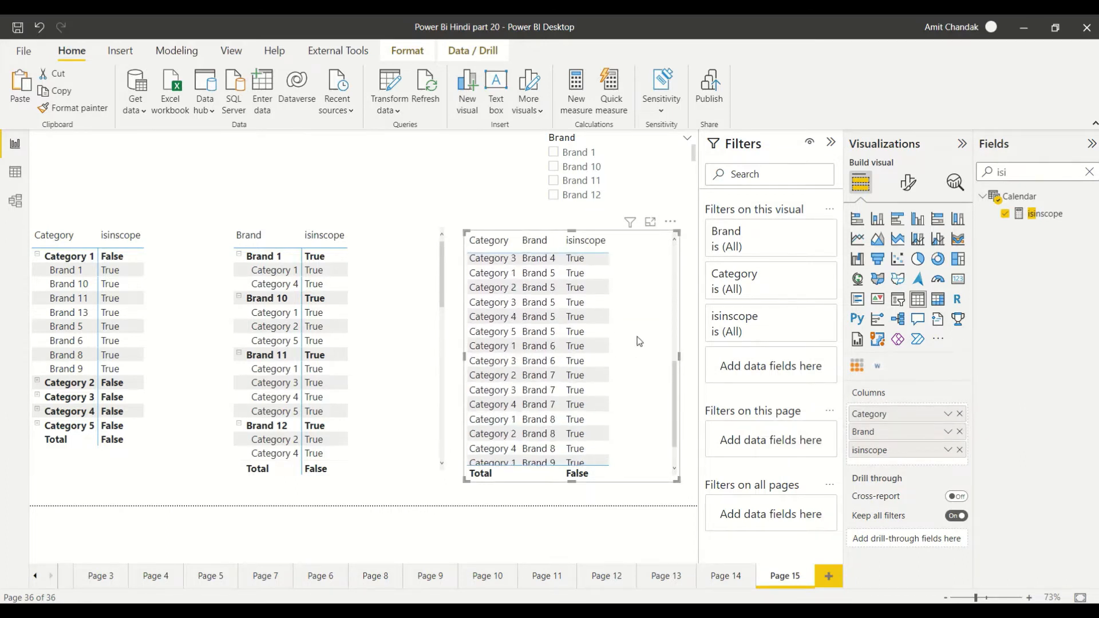
{"action": "scroll", "coordinate": [640, 342], "scroll_direction": "up", "scroll_amount": 10}
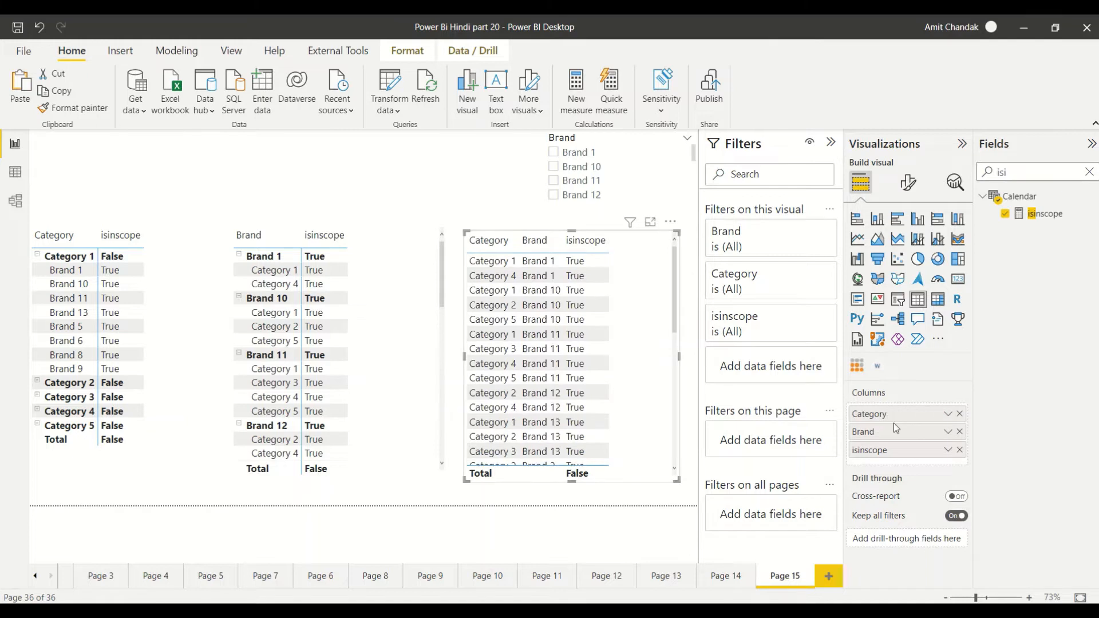
{"action": "left_click_drag", "start_coordinate": [894, 429], "coordinate": [892, 410]}
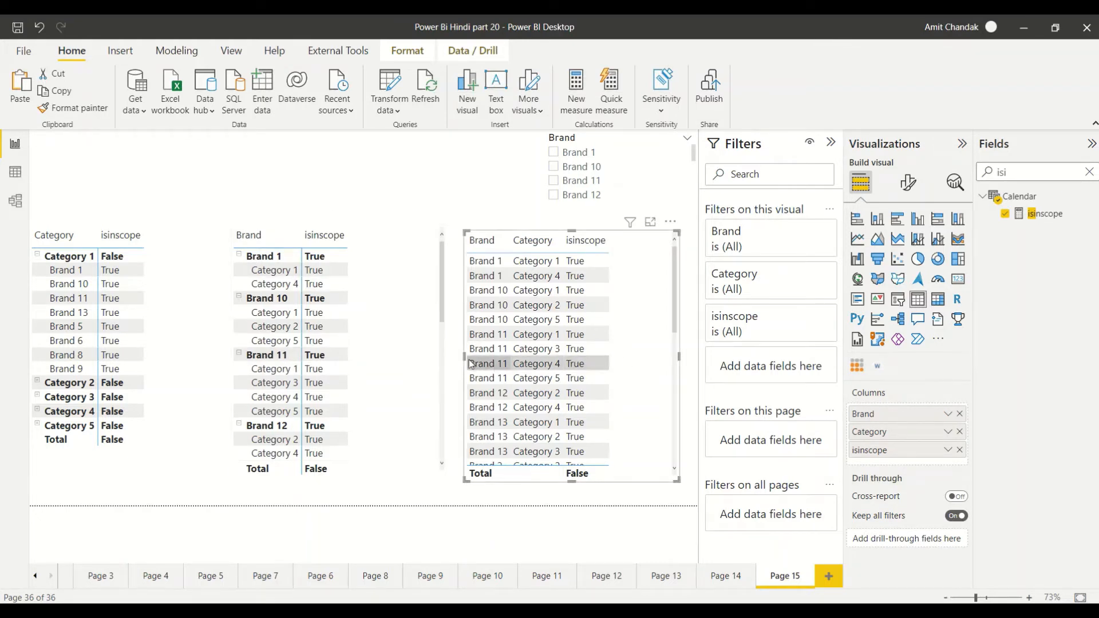
- Narrow the table, move the Brand matrix beside it and narrow it, and widen the Category matrix into the freed space
{"action": "left_click_drag", "start_coordinate": [467, 359], "coordinate": [578, 360]}
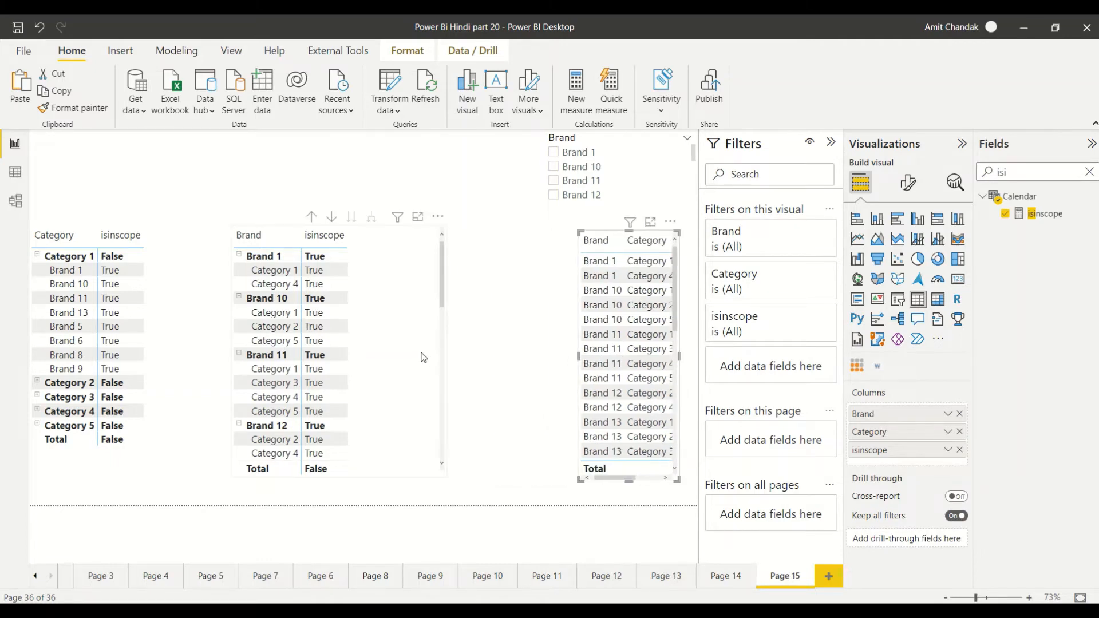
{"action": "left_click_drag", "start_coordinate": [422, 359], "coordinate": [549, 353]}
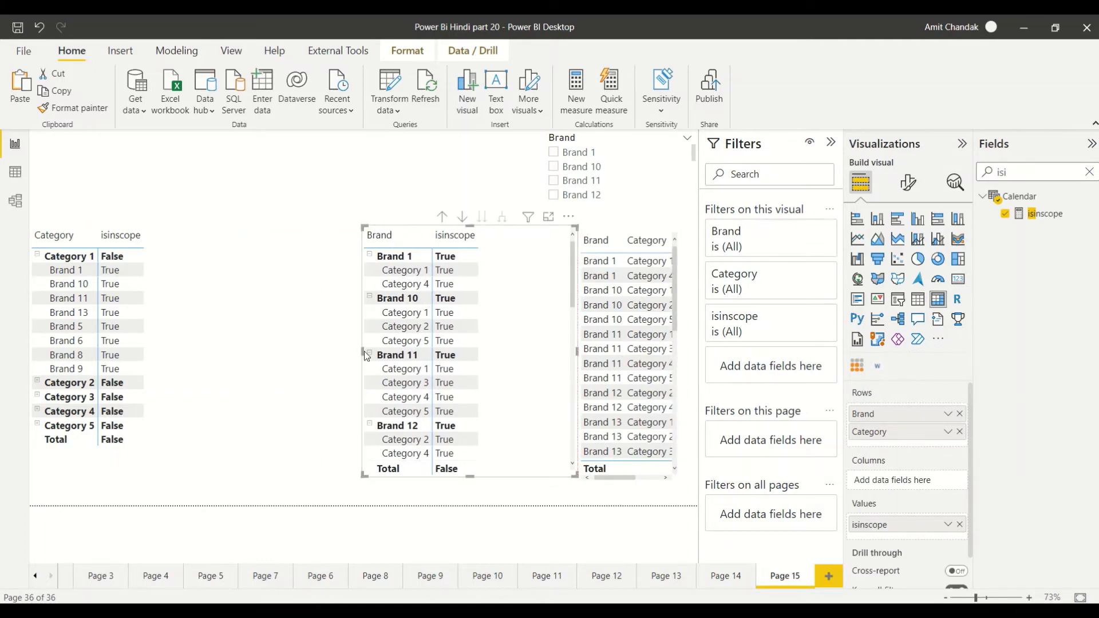
{"action": "left_click_drag", "start_coordinate": [363, 351], "coordinate": [431, 352]}
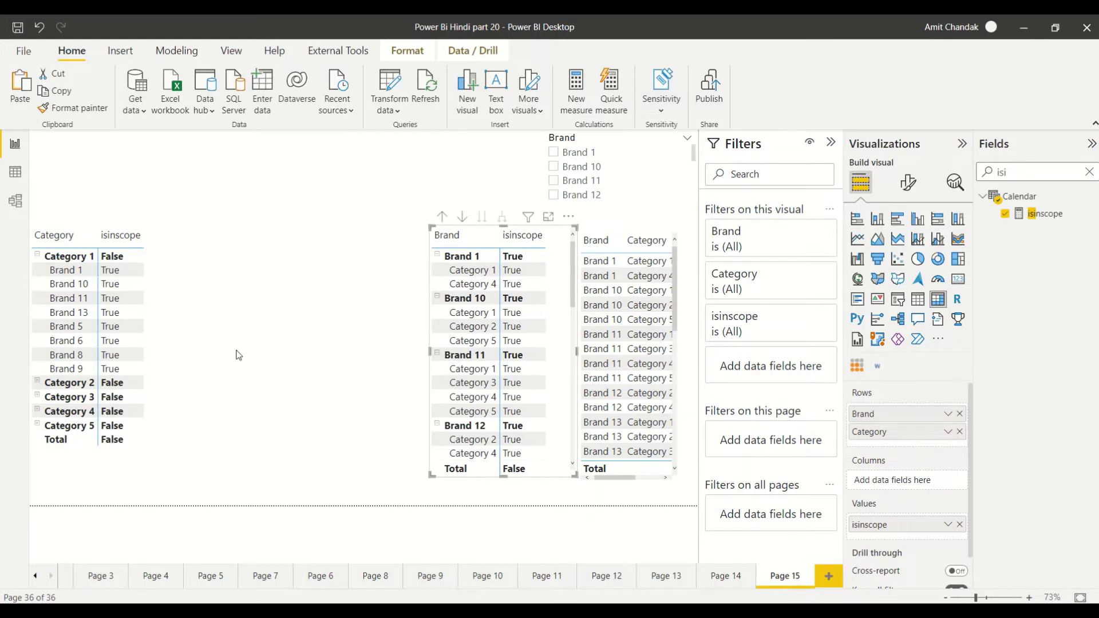
{"action": "left_click", "coordinate": [186, 351]}
{"action": "left_click_drag", "start_coordinate": [218, 351], "coordinate": [418, 361]}
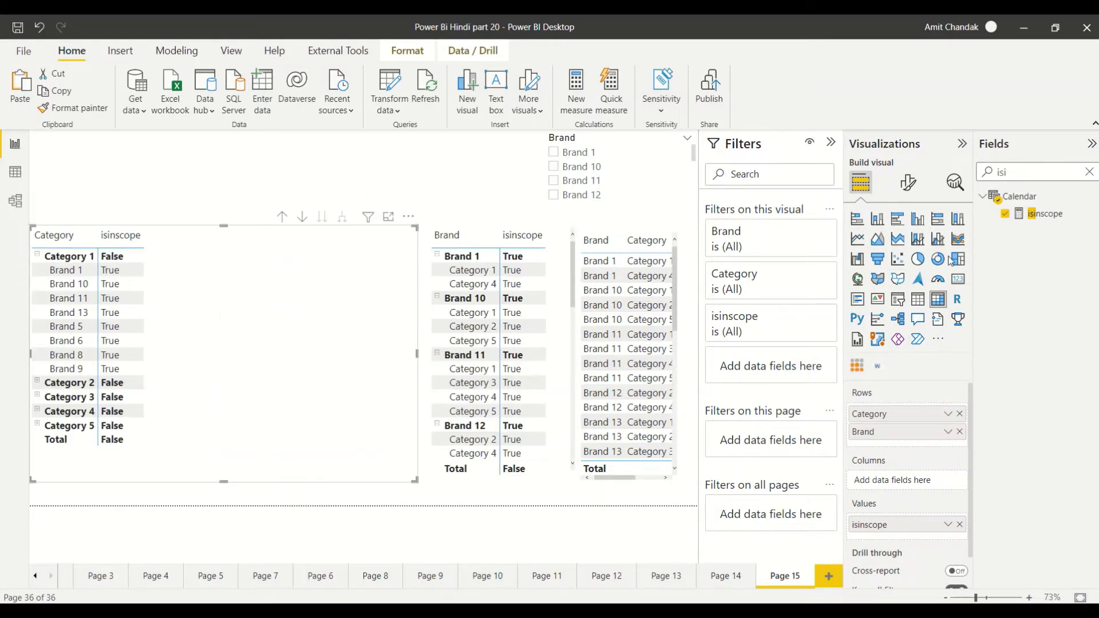
- Clear the field search and add the Net, Gross and COGS measures to the Category matrix
{"action": "left_click", "coordinate": [1028, 171]}
{"action": "key", "text": "BackSpace"}
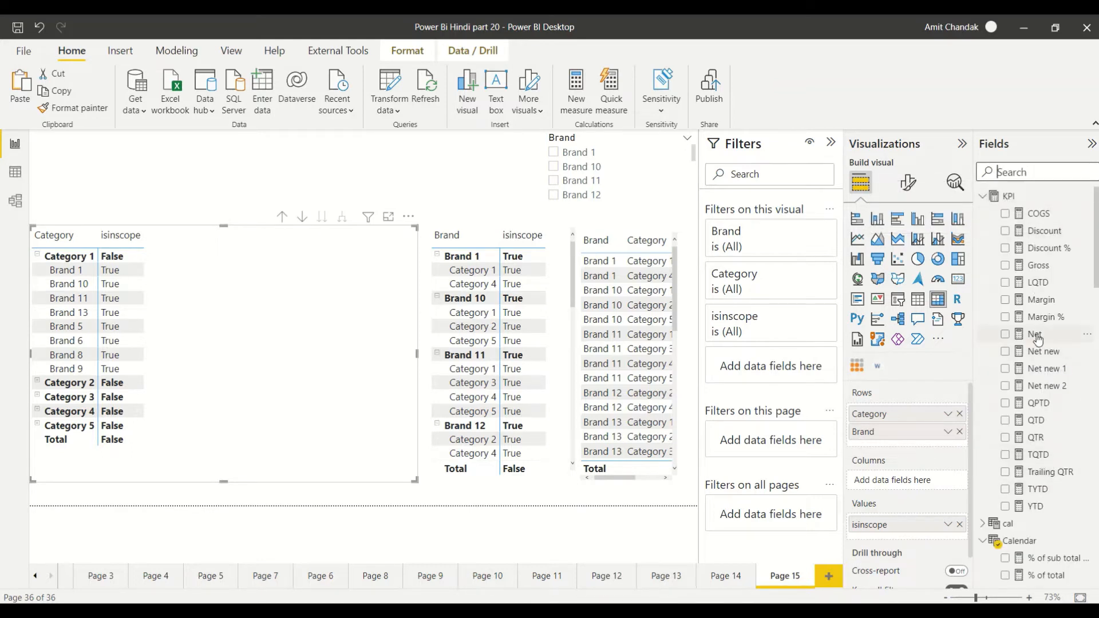
{"action": "left_click_drag", "start_coordinate": [1035, 334], "coordinate": [290, 289]}
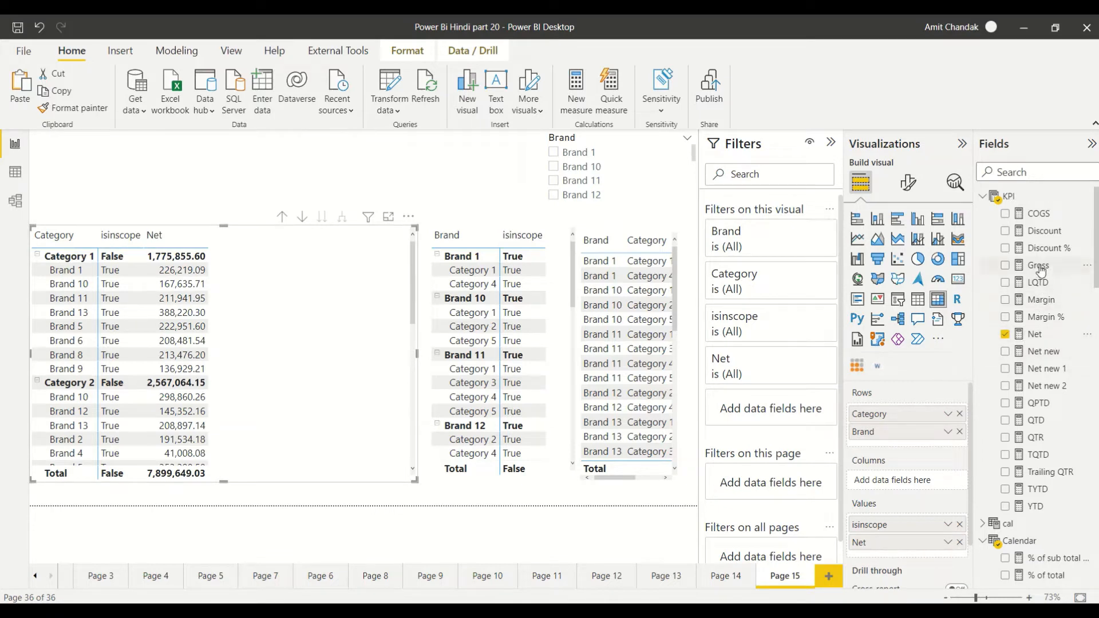
{"action": "left_click_drag", "start_coordinate": [1038, 266], "coordinate": [343, 308]}
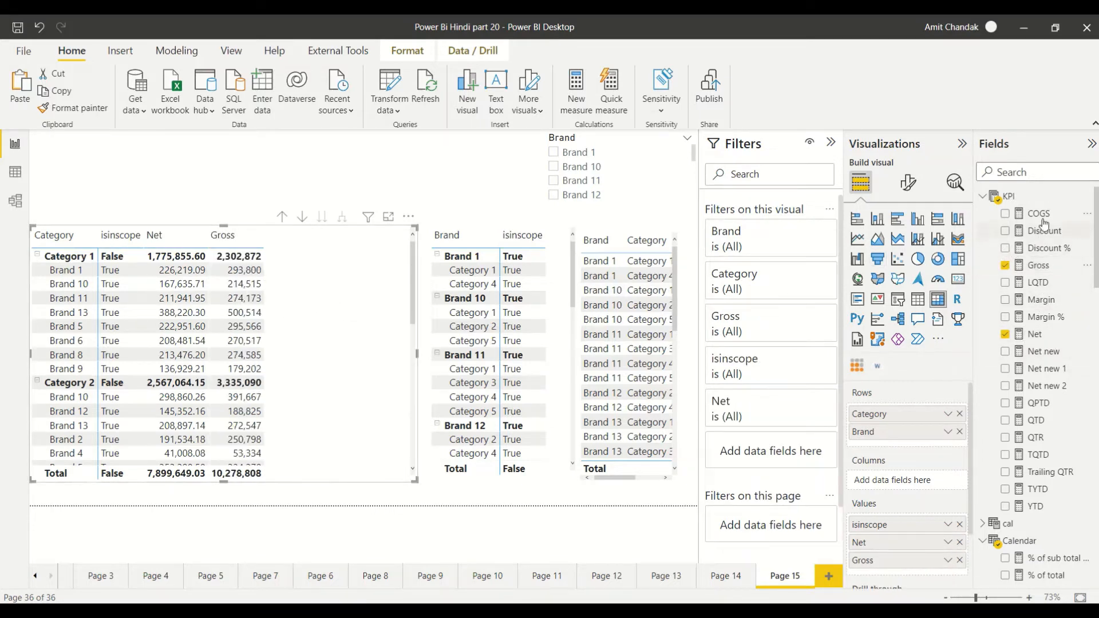
{"action": "left_click_drag", "start_coordinate": [1039, 214], "coordinate": [343, 295]}
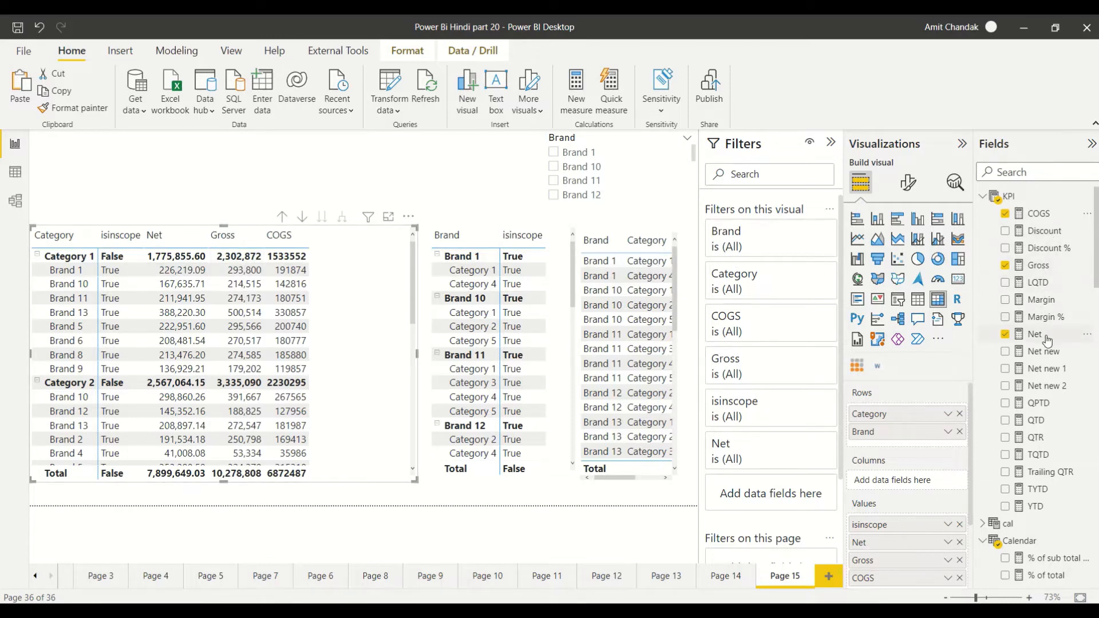
- Format the COGS measure with a thousands separator, and check the format of the Gross measure
{"action": "left_click", "coordinate": [1037, 265]}
{"action": "left_click", "coordinate": [1038, 214]}
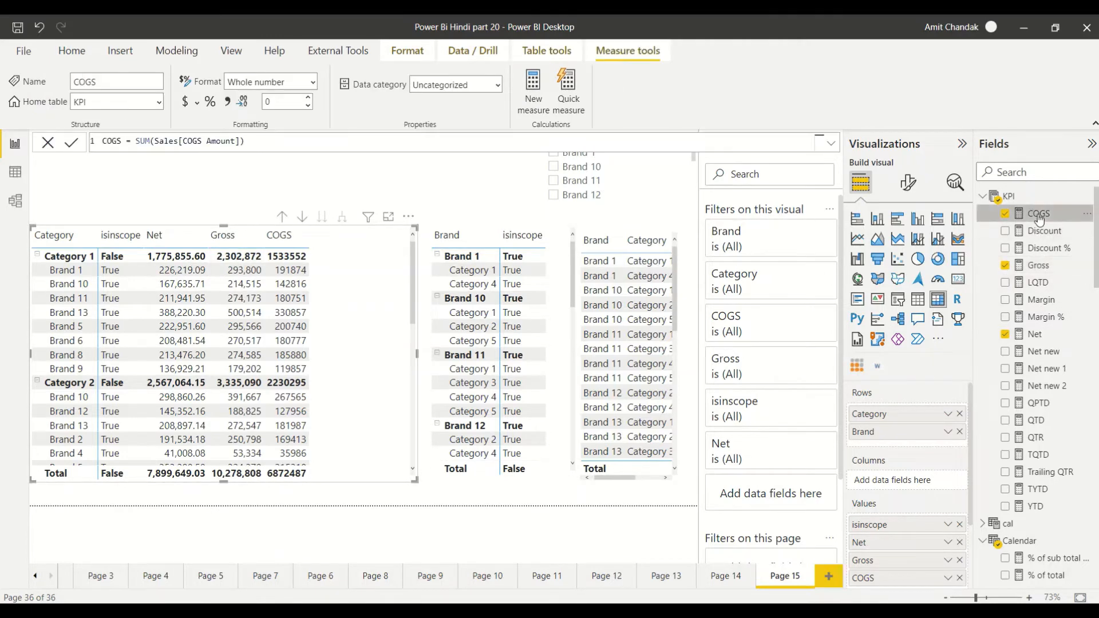
{"action": "left_click", "coordinate": [228, 105]}
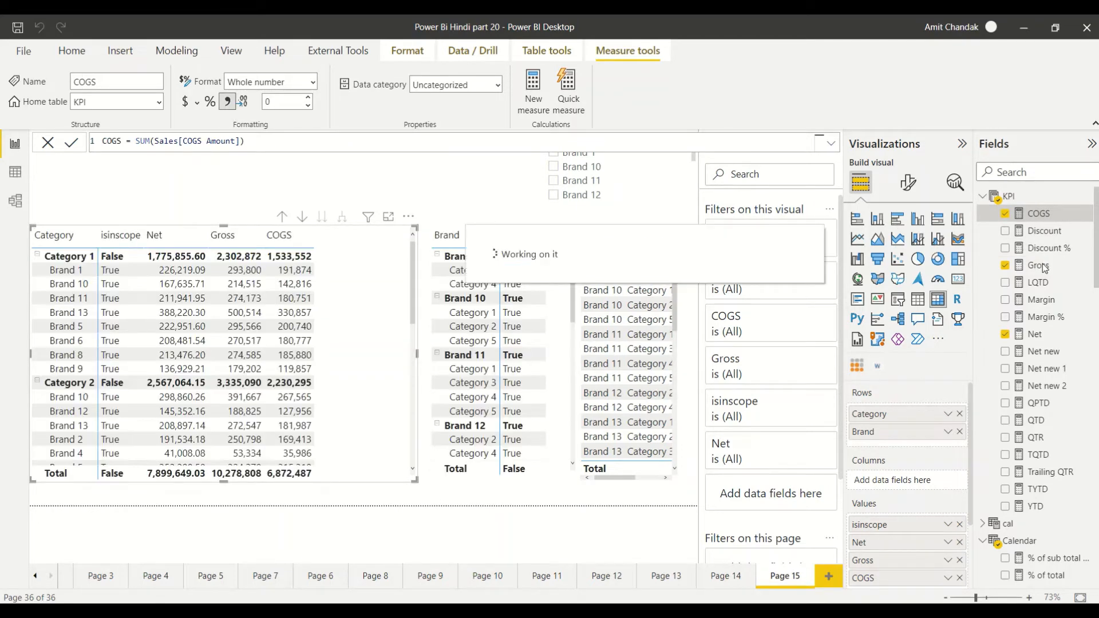
{"action": "left_click", "coordinate": [1042, 267]}
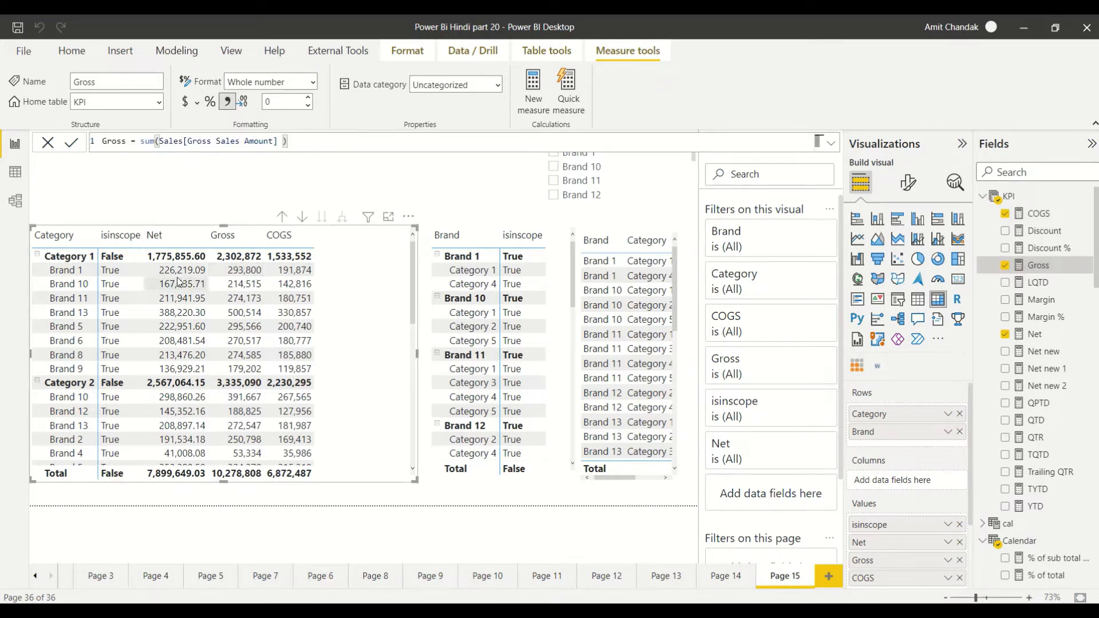
- Check the format settings of the Net measure and switch to the Model view
{"action": "left_click", "coordinate": [1035, 334]}
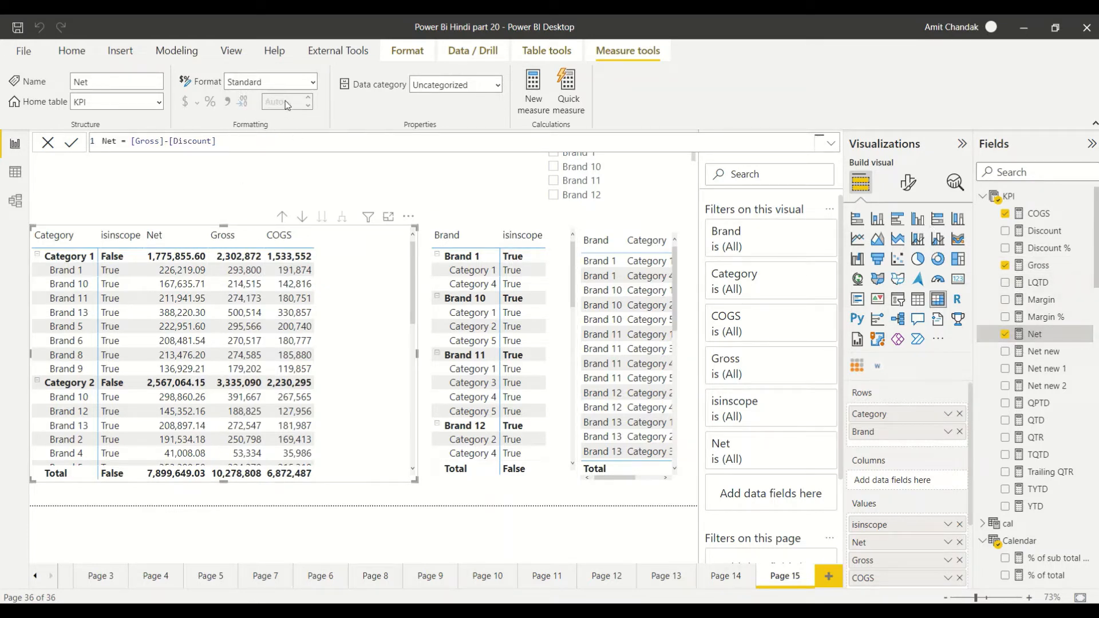
{"action": "left_click", "coordinate": [1039, 321]}
{"action": "left_click", "coordinate": [1039, 336]}
{"action": "left_click", "coordinate": [16, 202]}
{"action": "scroll", "coordinate": [800, 474], "scroll_direction": "down", "scroll_amount": 2}
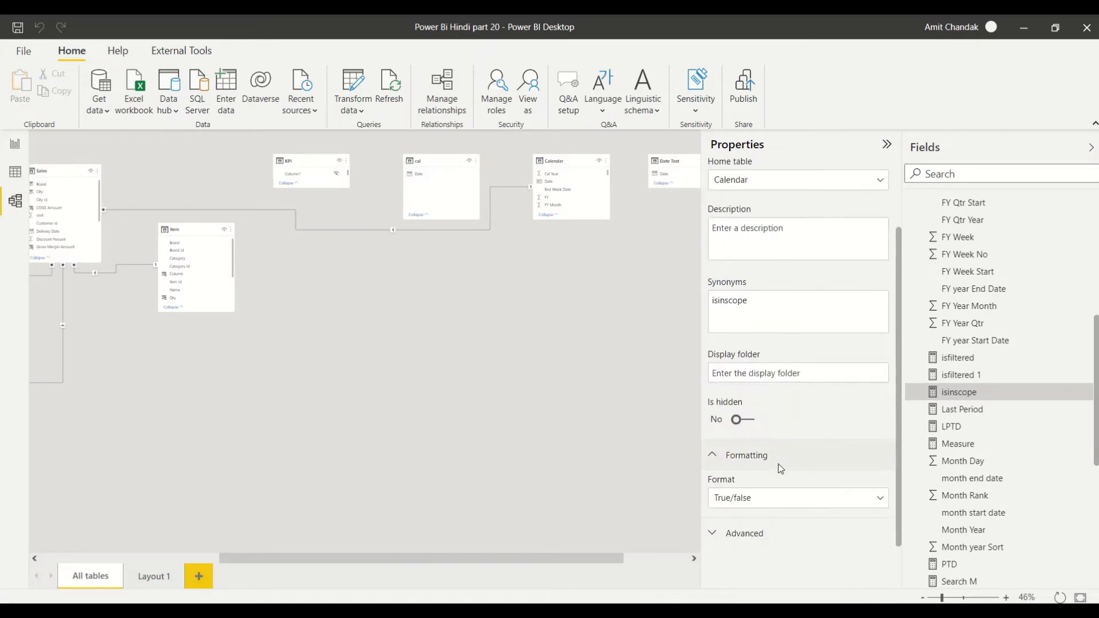
{"action": "left_click", "coordinate": [757, 503]}
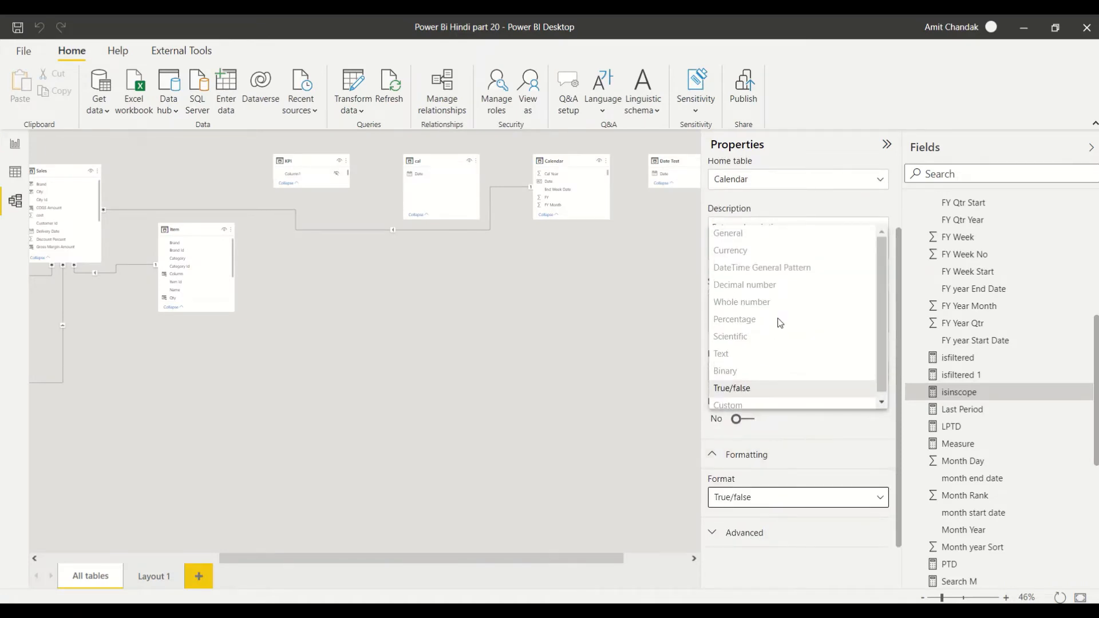
{"action": "scroll", "coordinate": [878, 359], "scroll_direction": "up", "scroll_amount": 1}
{"action": "scroll", "coordinate": [748, 399], "scroll_direction": "down", "scroll_amount": 1}
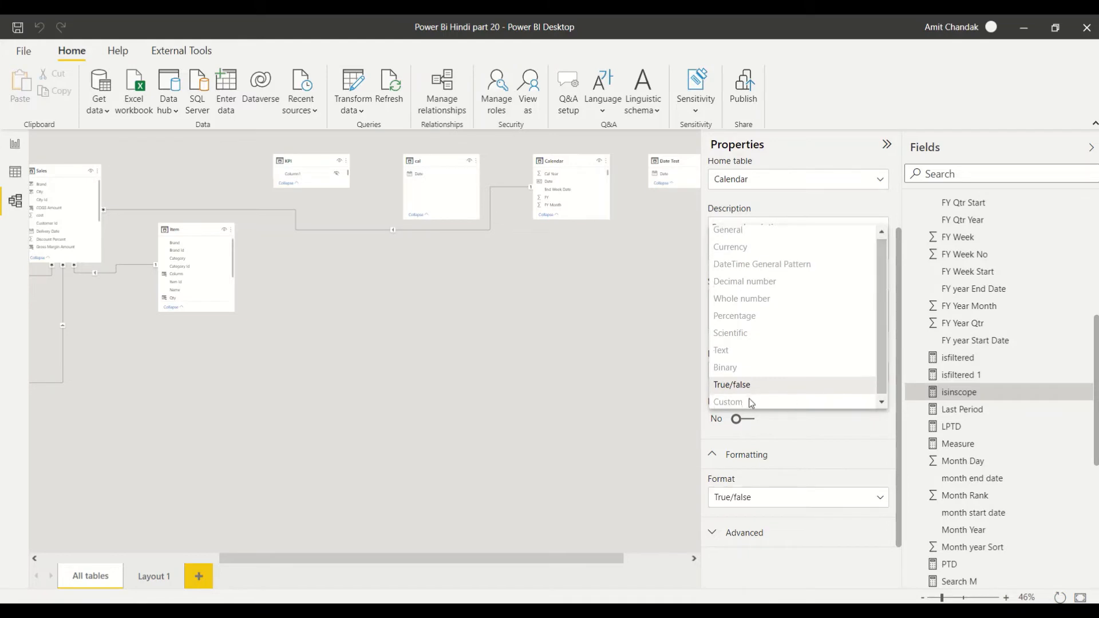
{"action": "left_click", "coordinate": [762, 518]}
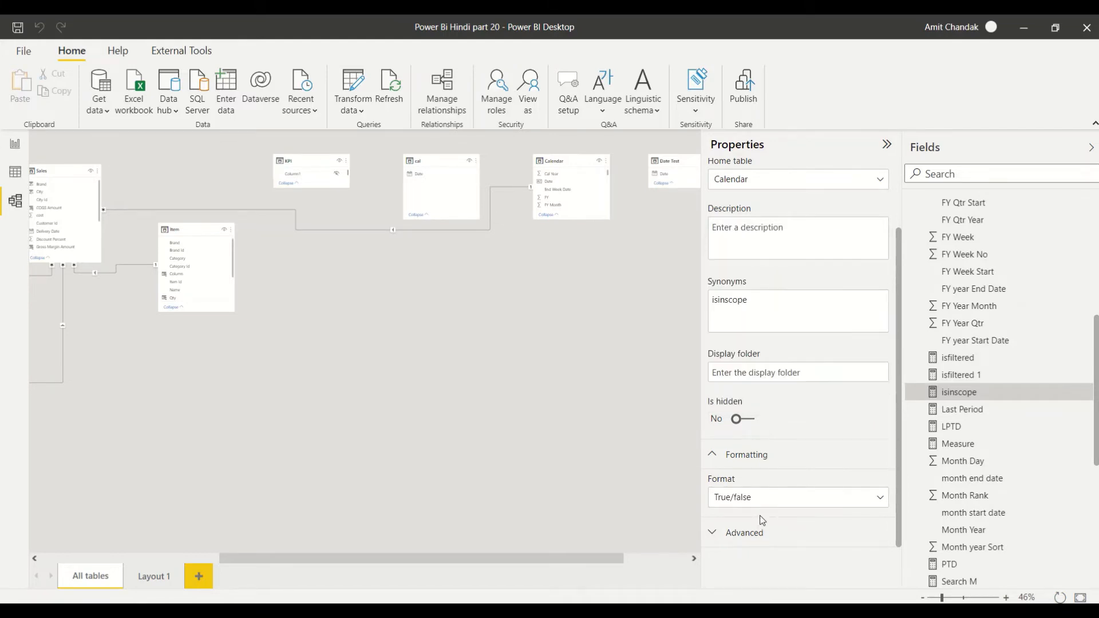
{"action": "scroll", "coordinate": [783, 402], "scroll_direction": "up", "scroll_amount": 1}
{"action": "scroll", "coordinate": [790, 405], "scroll_direction": "up", "scroll_amount": 1}
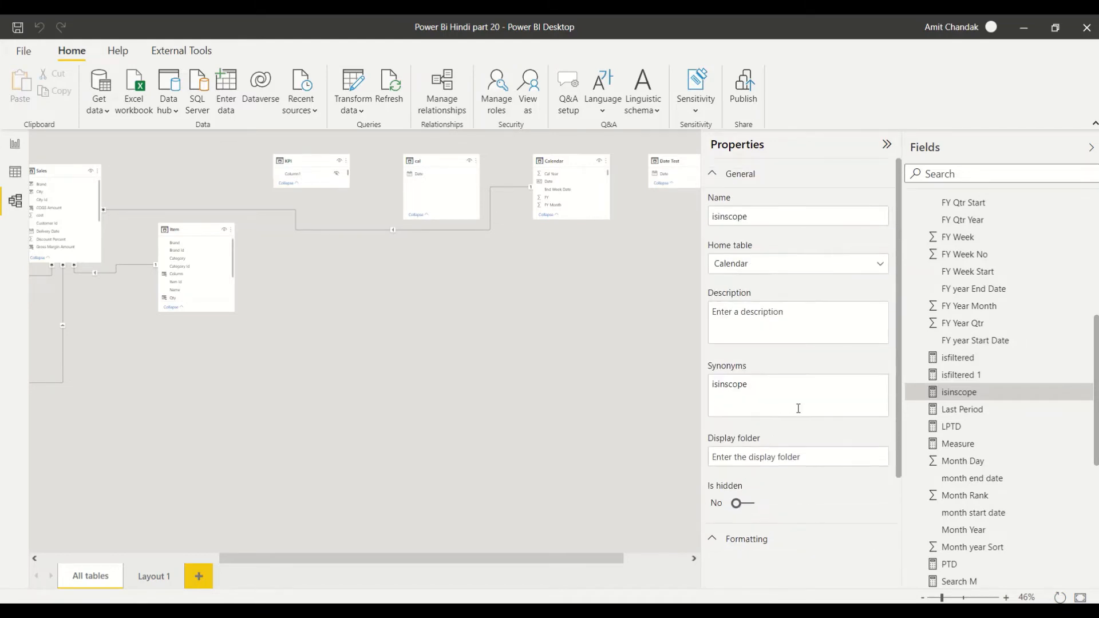
- Find the Net measure in the KPI table and set its format to Whole number
{"action": "scroll", "coordinate": [973, 366], "scroll_direction": "up", "scroll_amount": 6}
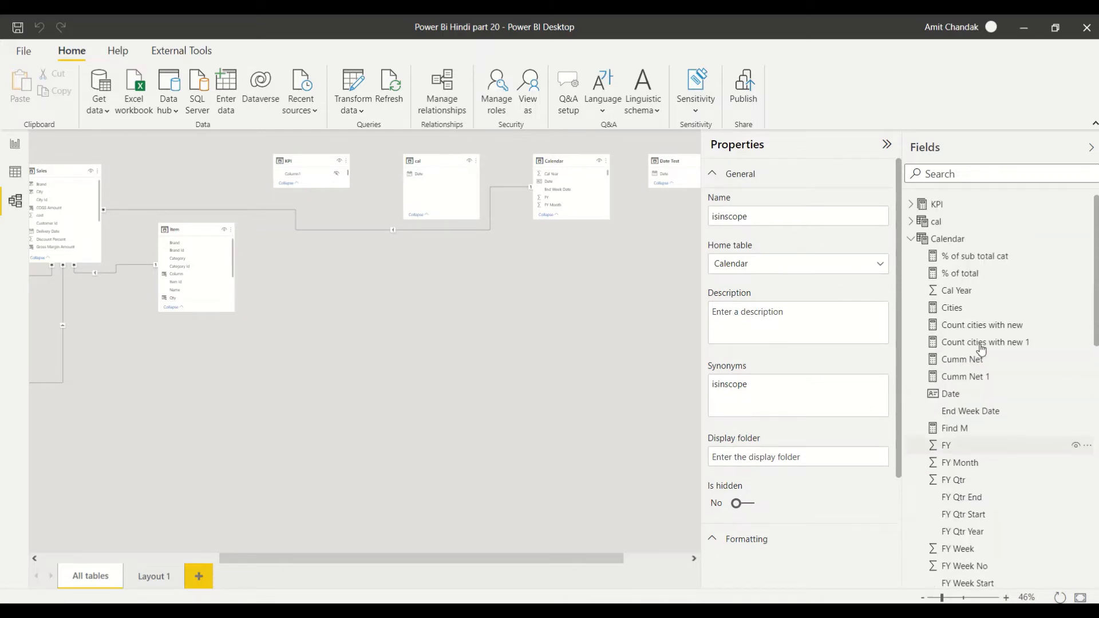
{"action": "left_click", "coordinate": [919, 205]}
{"action": "scroll", "coordinate": [960, 366], "scroll_direction": "down", "scroll_amount": 1}
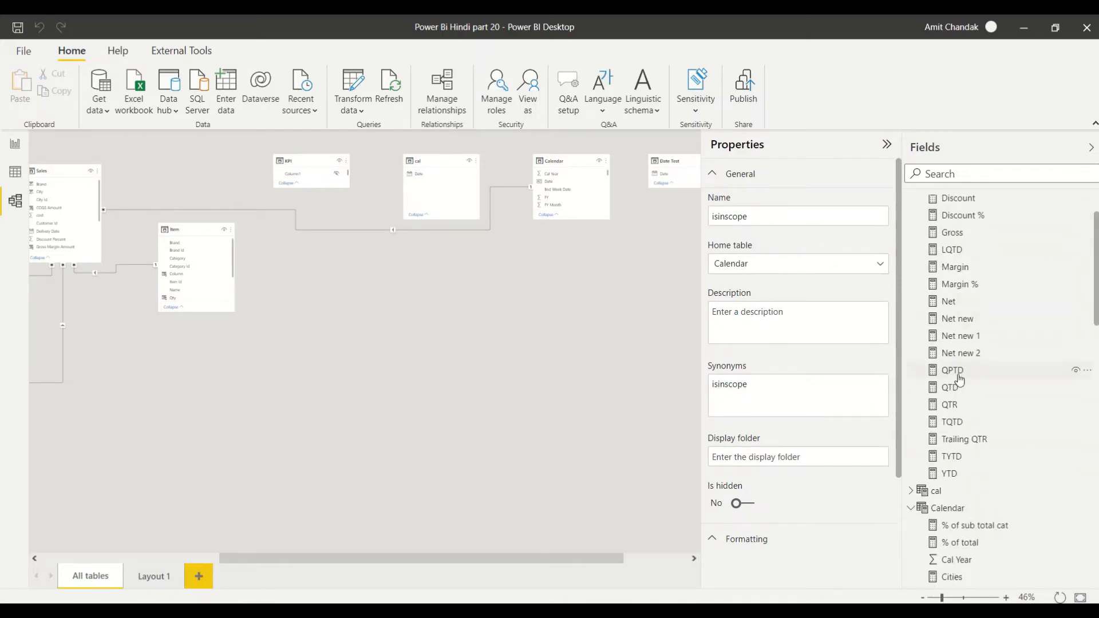
{"action": "left_click", "coordinate": [950, 304]}
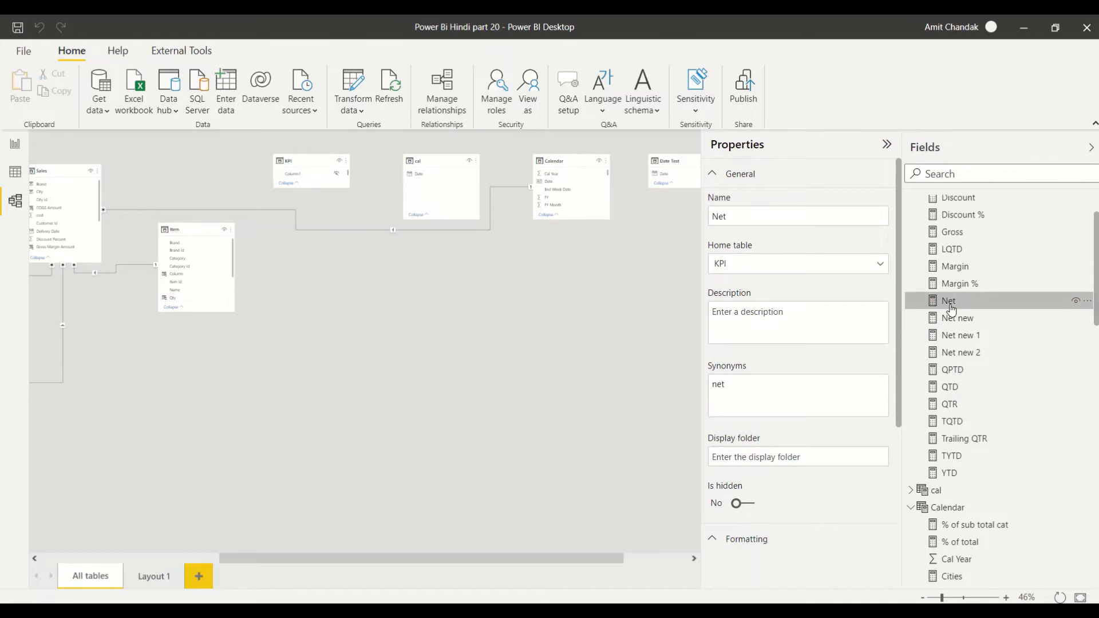
{"action": "scroll", "coordinate": [849, 429], "scroll_direction": "down", "scroll_amount": 3}
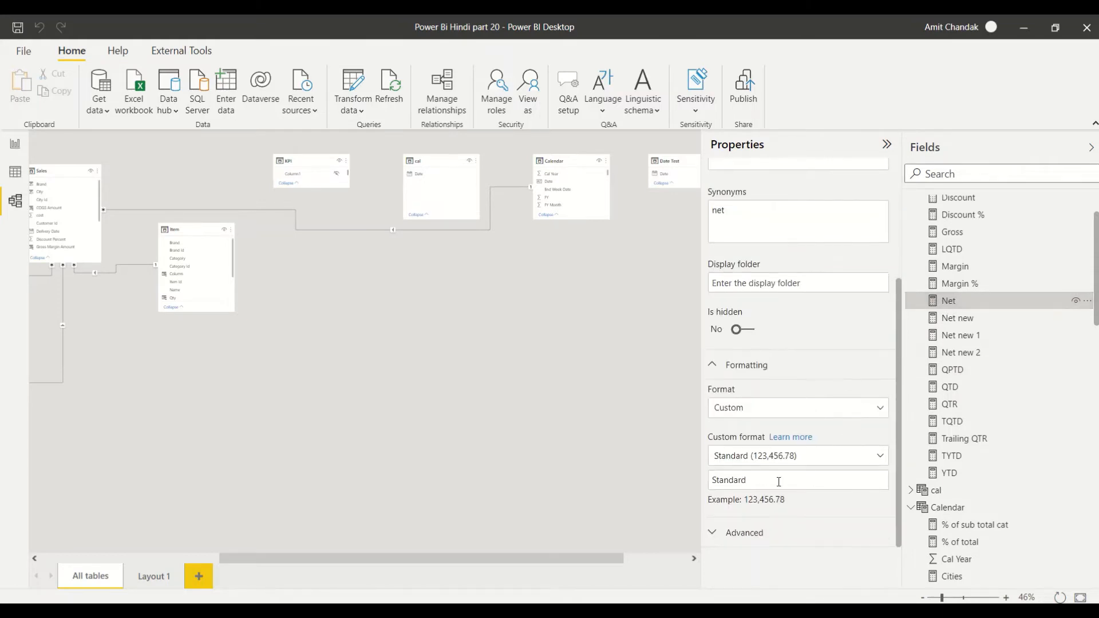
{"action": "left_click", "coordinate": [778, 409]}
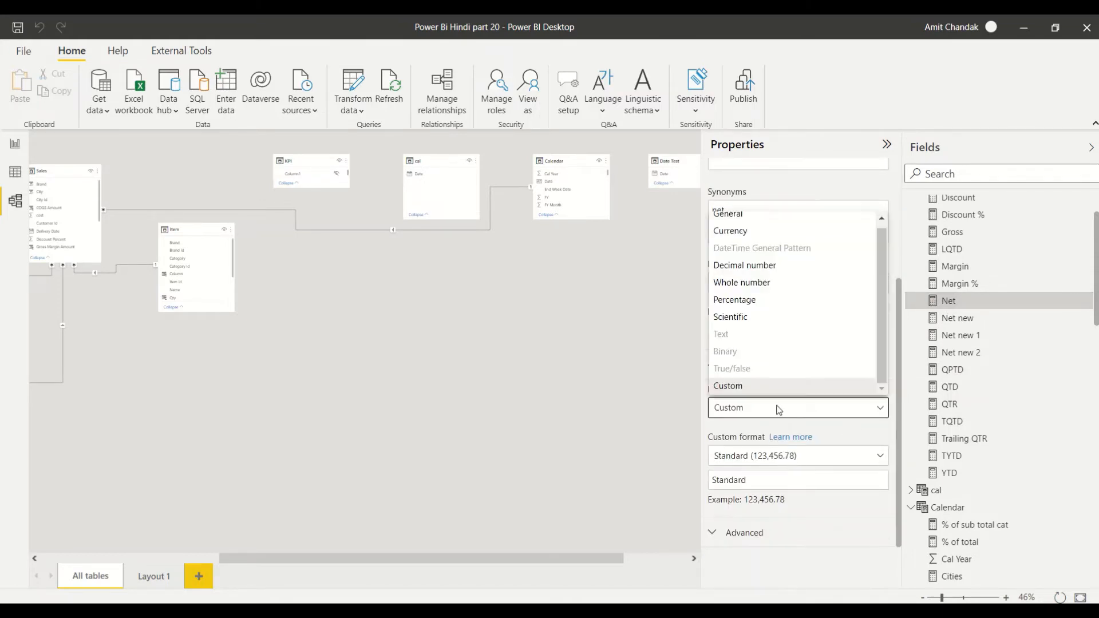
{"action": "left_click", "coordinate": [737, 221]}
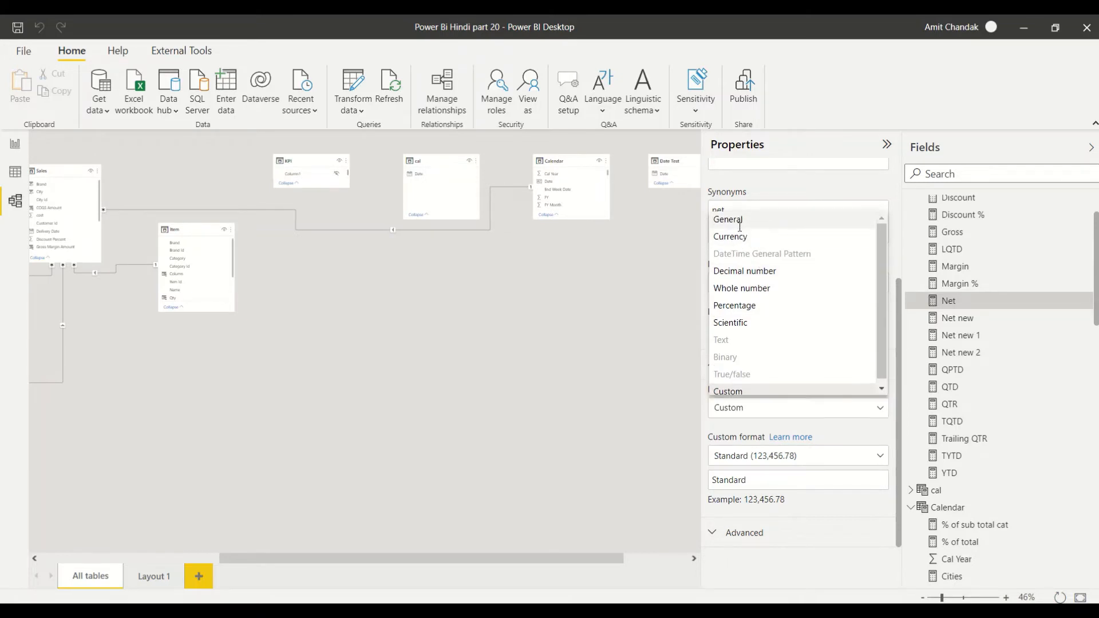
{"action": "left_click", "coordinate": [753, 413]}
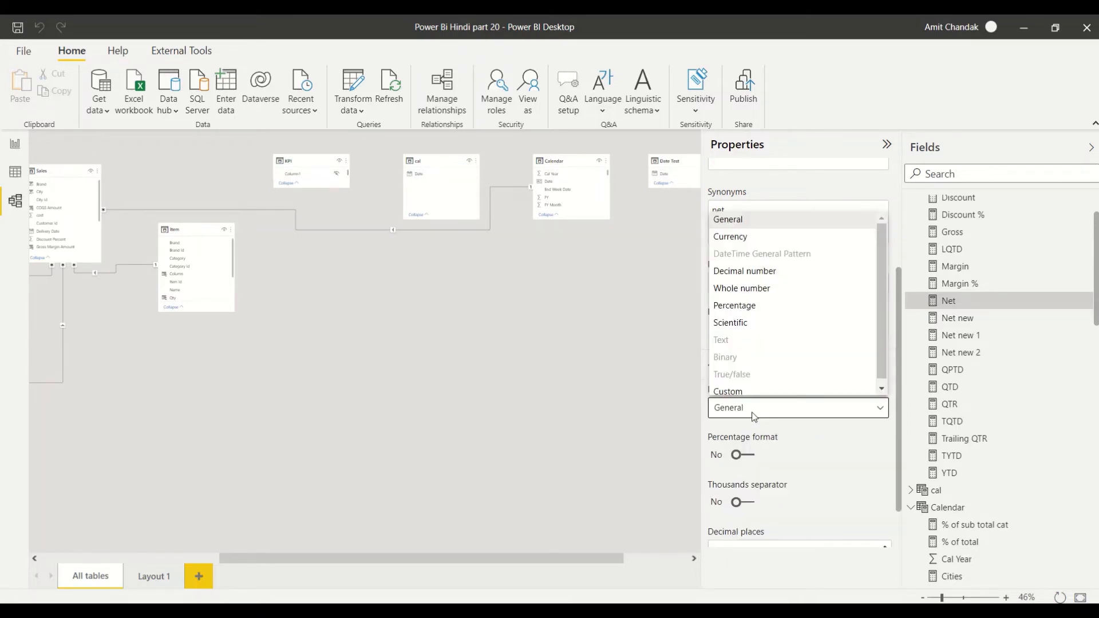
{"action": "left_click", "coordinate": [746, 288]}
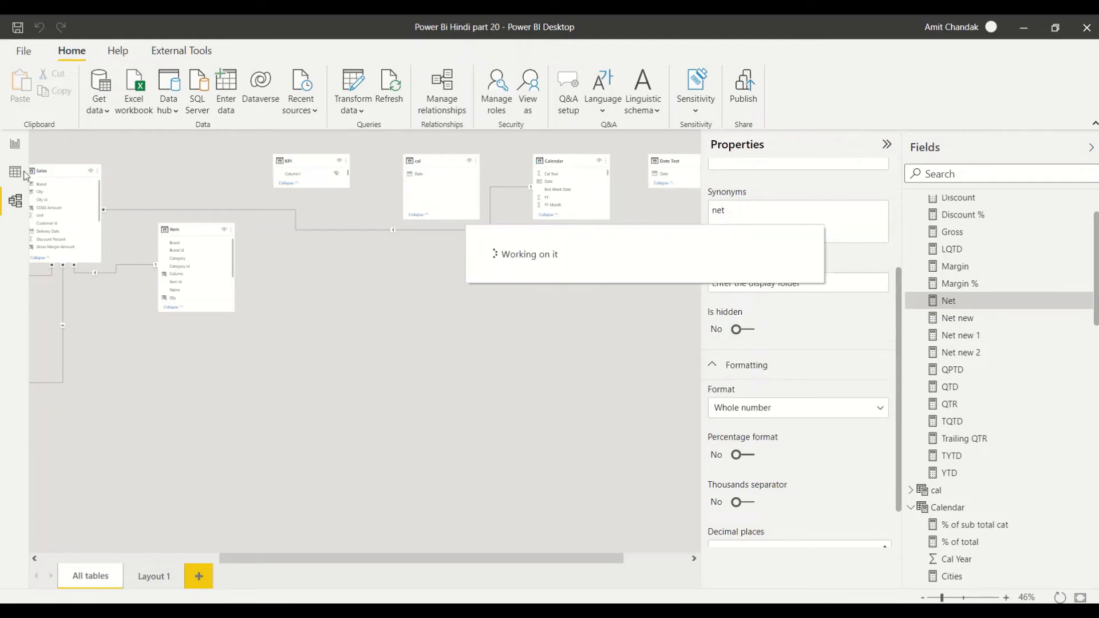
- Return to the Report view and format the Net measure with a thousands separator
{"action": "left_click", "coordinate": [14, 145]}
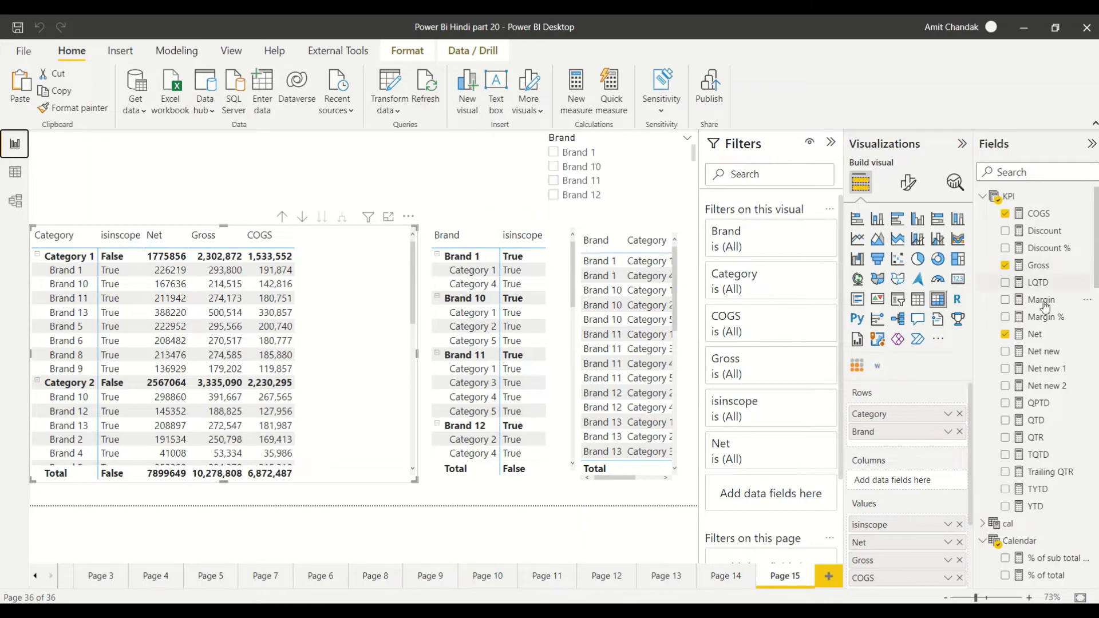
{"action": "left_click", "coordinate": [1035, 334]}
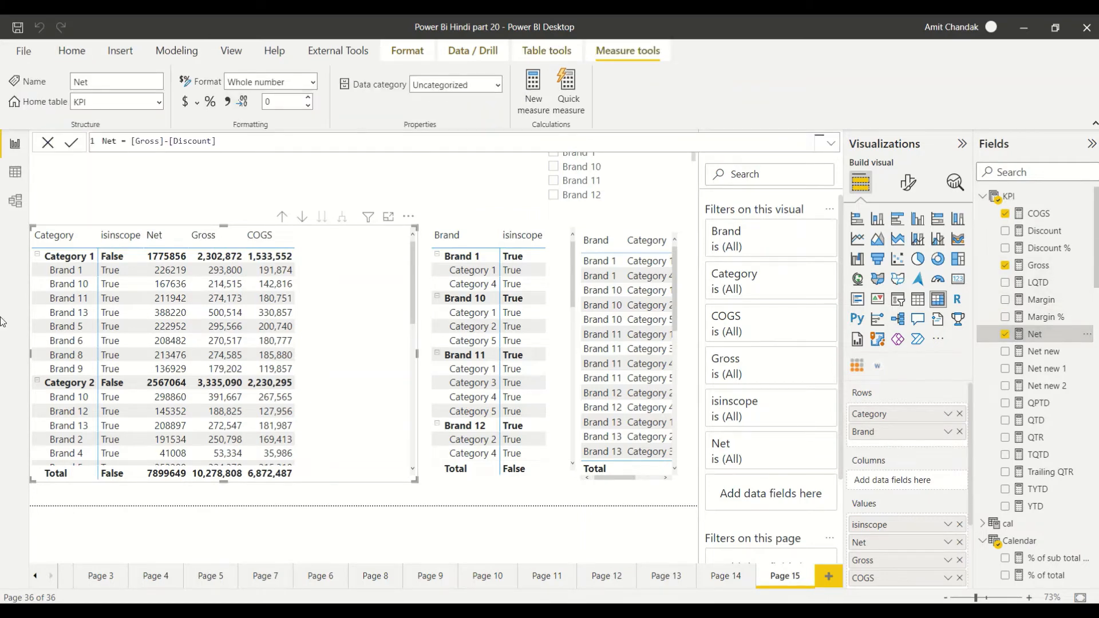
{"action": "left_click", "coordinate": [227, 101]}
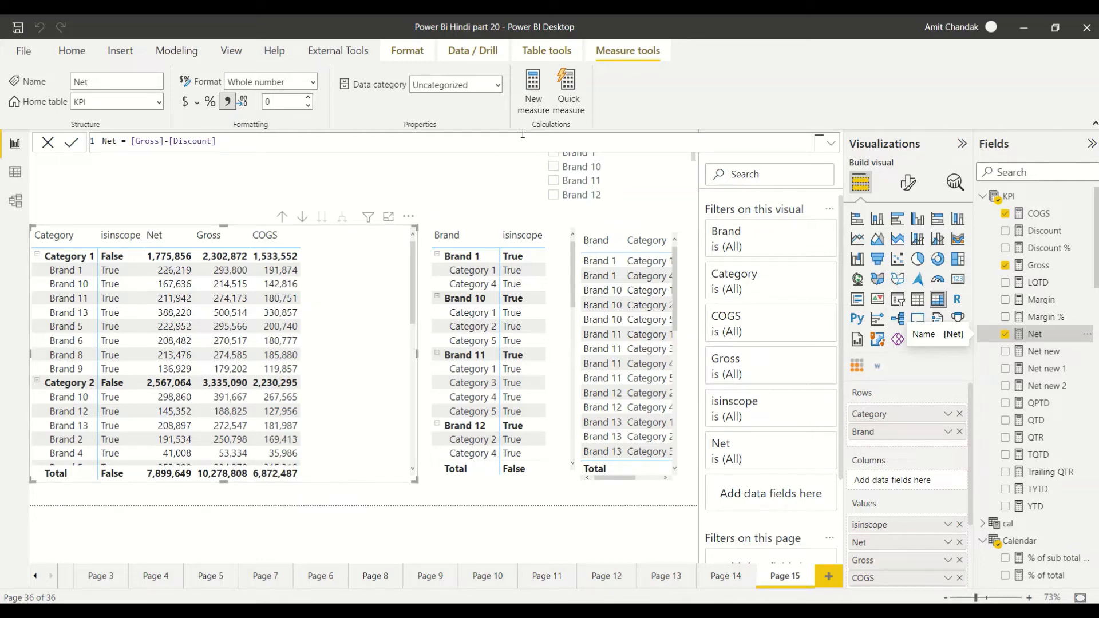
- Create a new measure named Switched Measure in the KPI table and open its formula with SWITCH(True() ,
{"action": "left_click", "coordinate": [533, 89]}
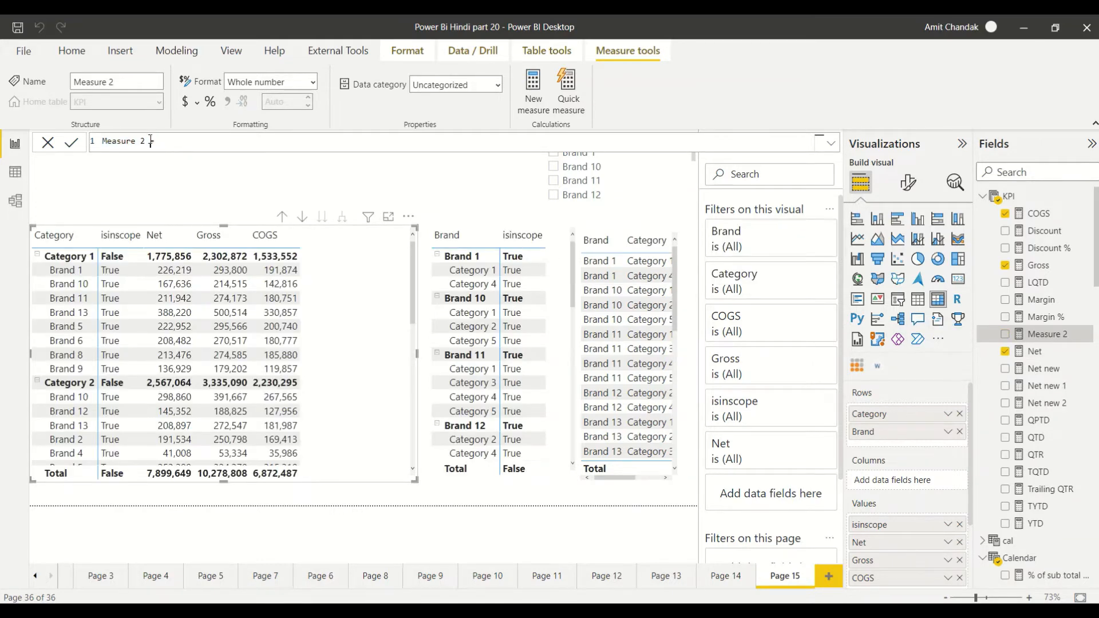
{"action": "type", "text": "Switched Measure= SWITCH("}
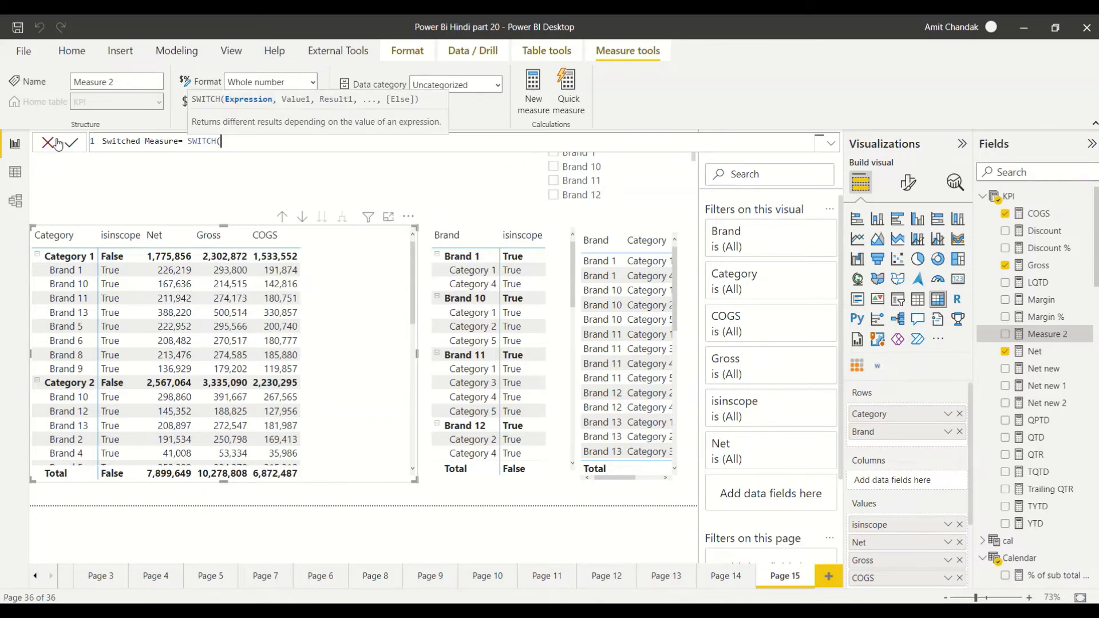
{"action": "type", "text": "True"}
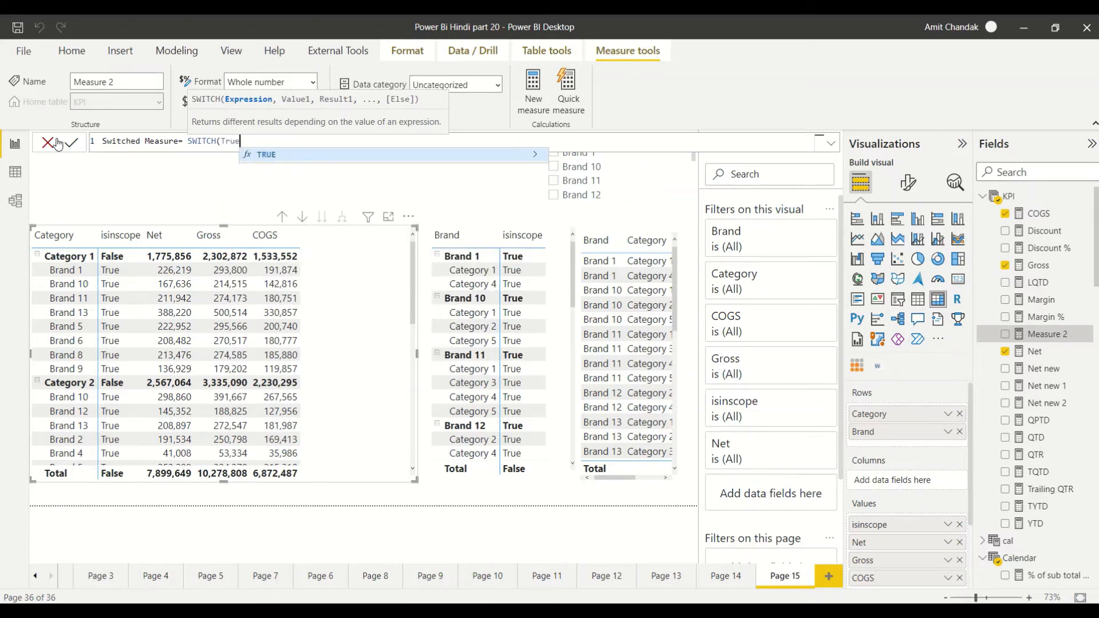
{"action": "type", "text": "() ,"}
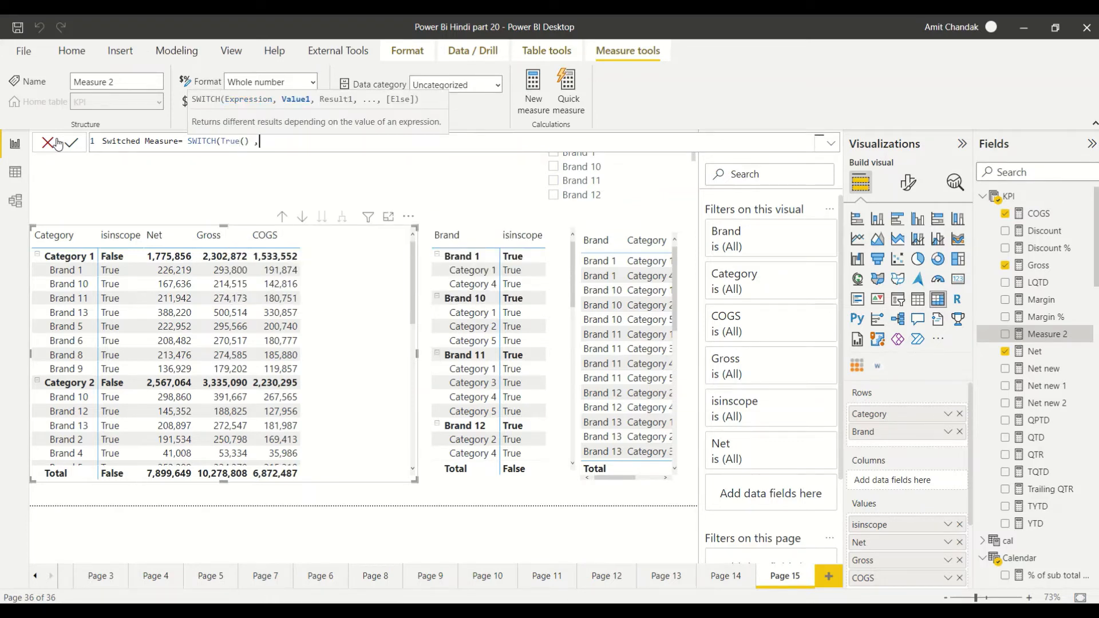
{"action": "key", "text": "shift+Return"}
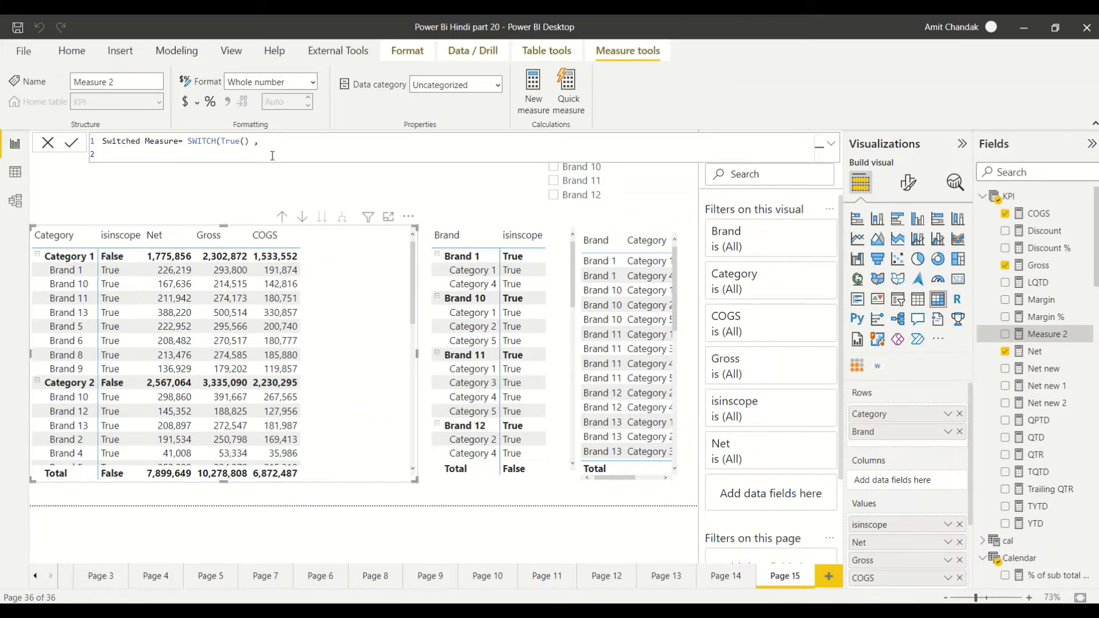
- Enter ISINSCOPE('Item'[Brand]) as the first condition of the SWITCH expression
{"action": "type", "text": "is"}
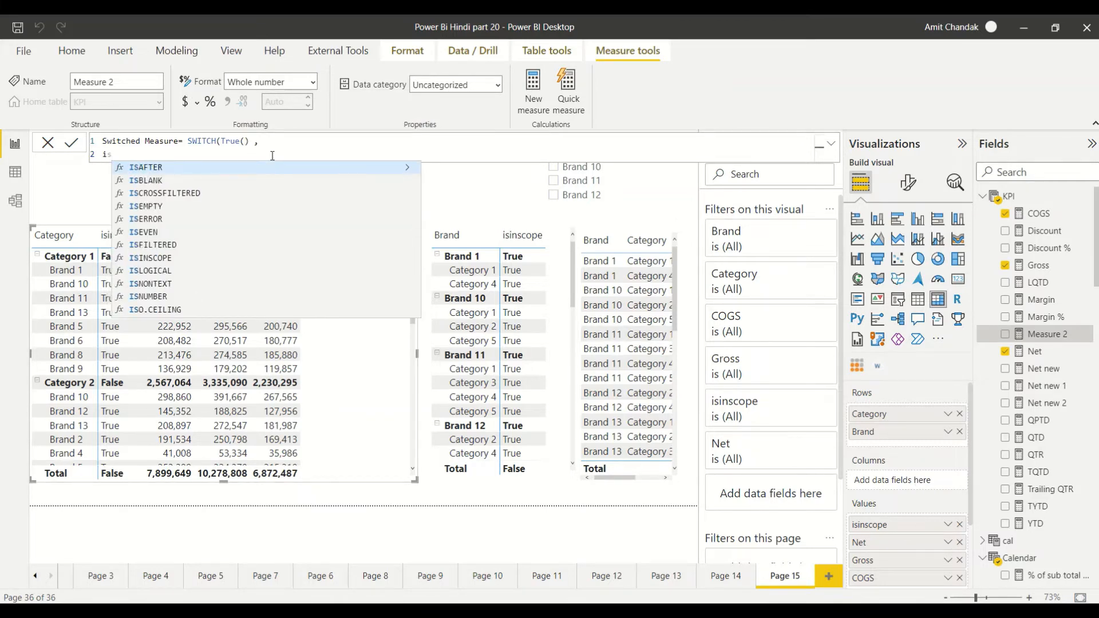
{"action": "type", "text": "in"}
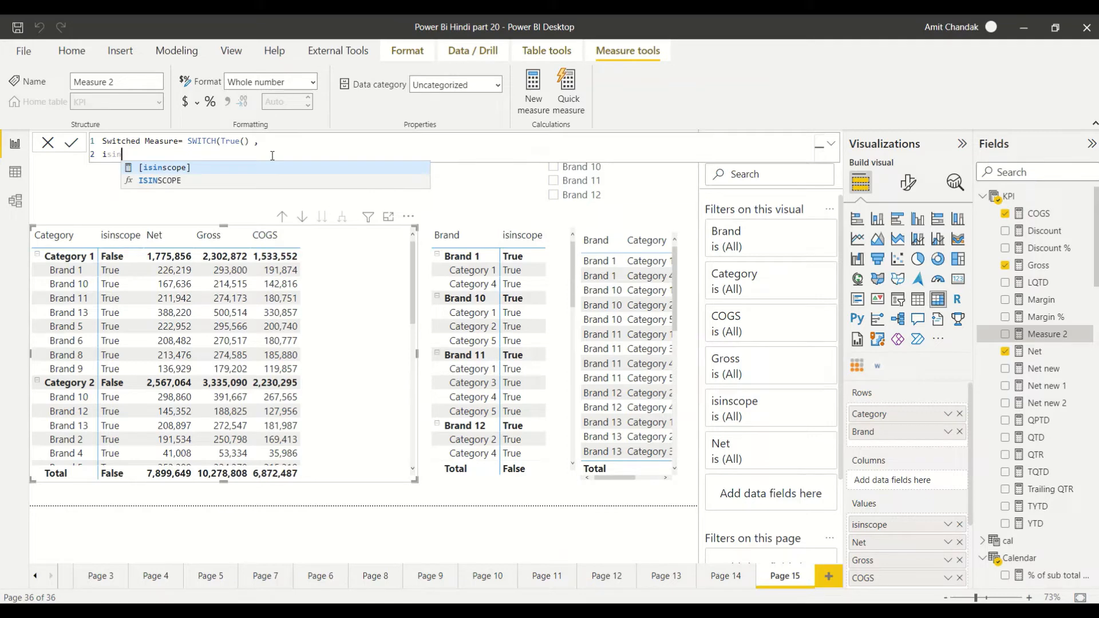
{"action": "key", "text": "Down"}
{"action": "key", "text": "Tab"}
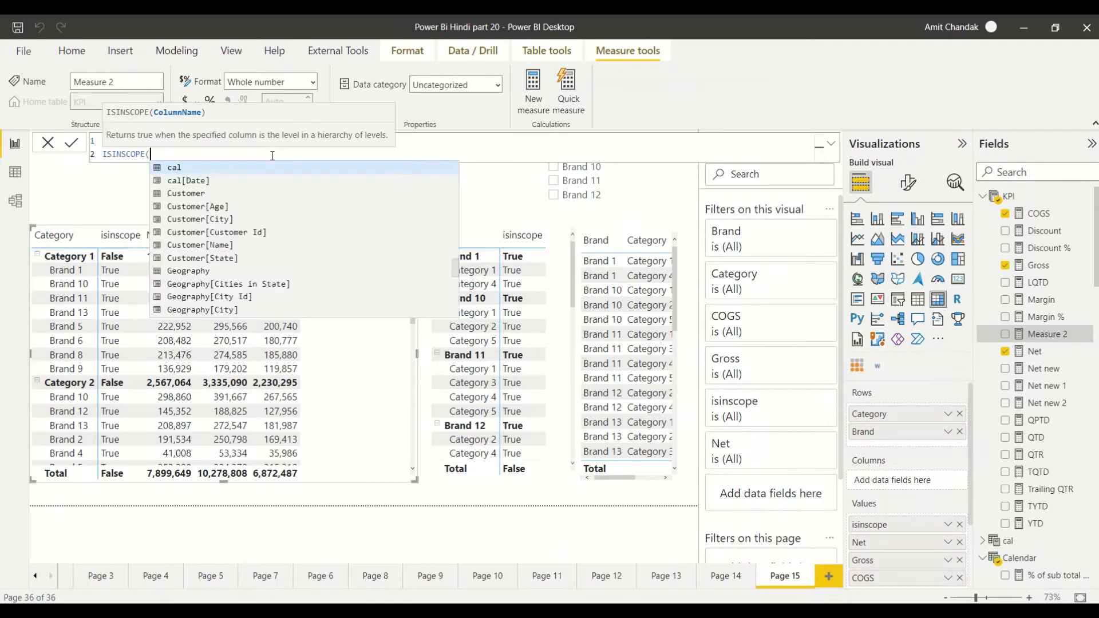
{"action": "type", "text": "bra"}
{"action": "key", "text": "Down"}
{"action": "key", "text": "Tab"}
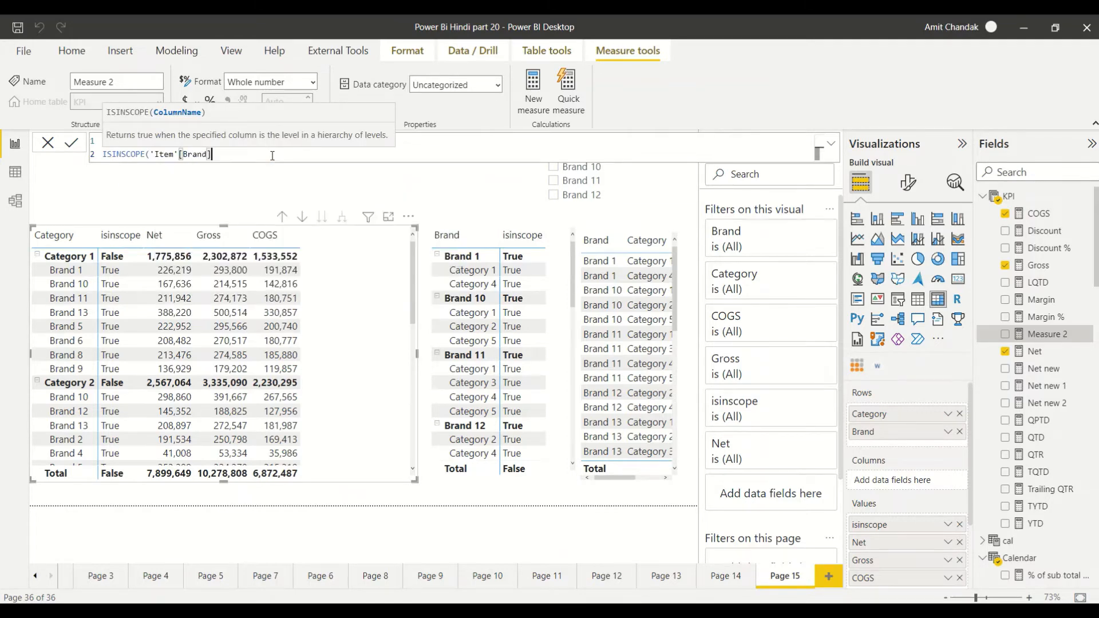
{"action": "type", "text": "), "}
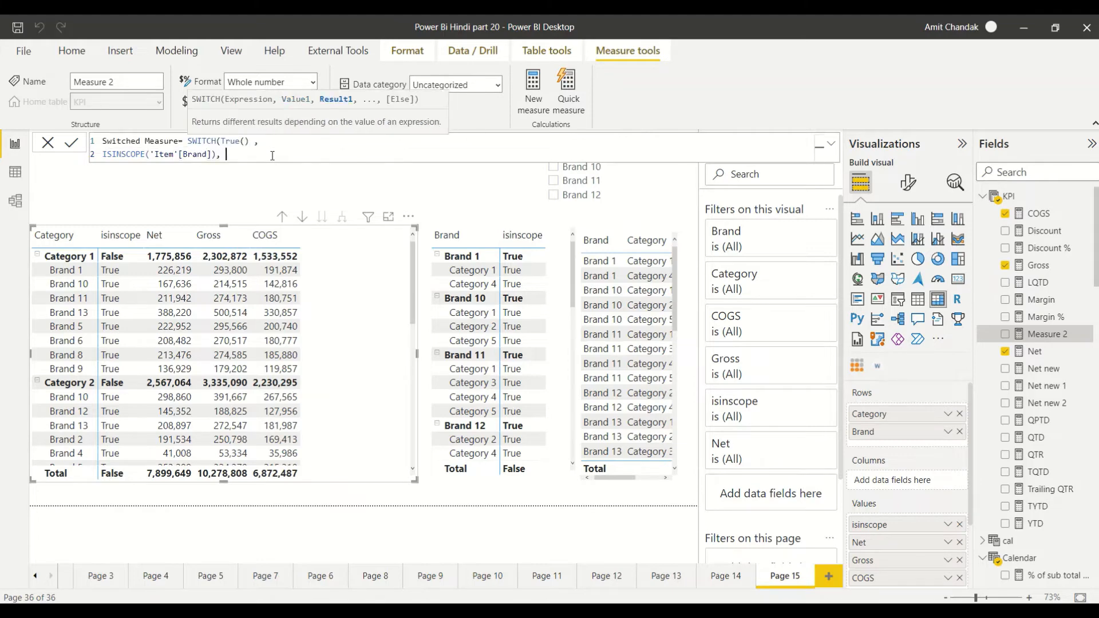
- Return [COGS] for the Brand condition, end it with a comma instead of a closing parenthesis, and start a new formula line
{"action": "type", "text": "[c"}
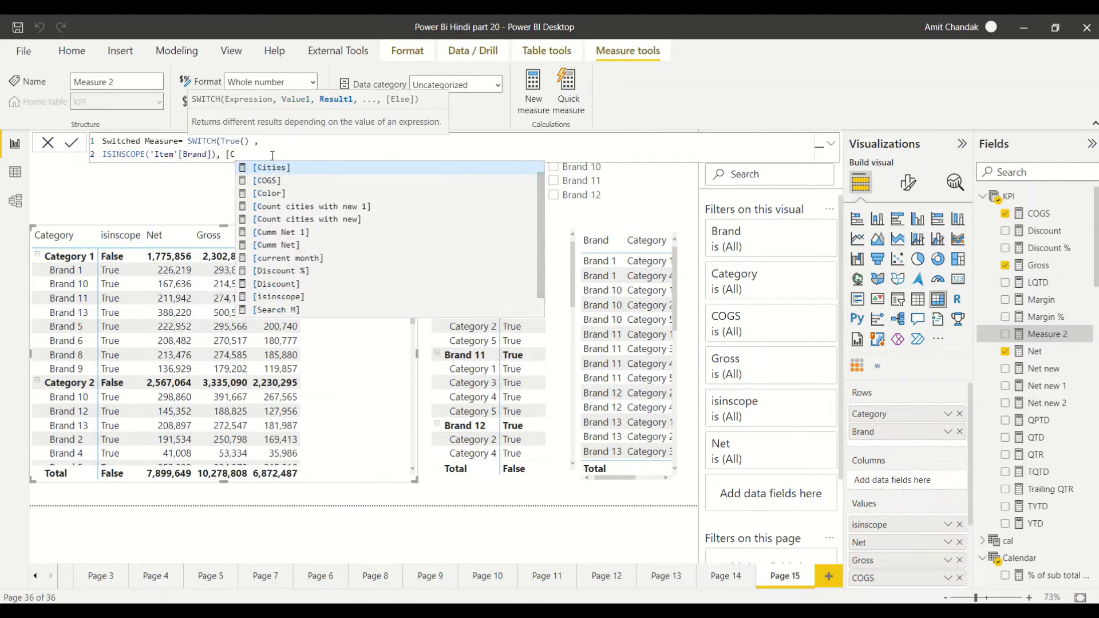
{"action": "key", "text": "Down"}
{"action": "key", "text": "Tab"}
{"action": "type", "text": ")"}
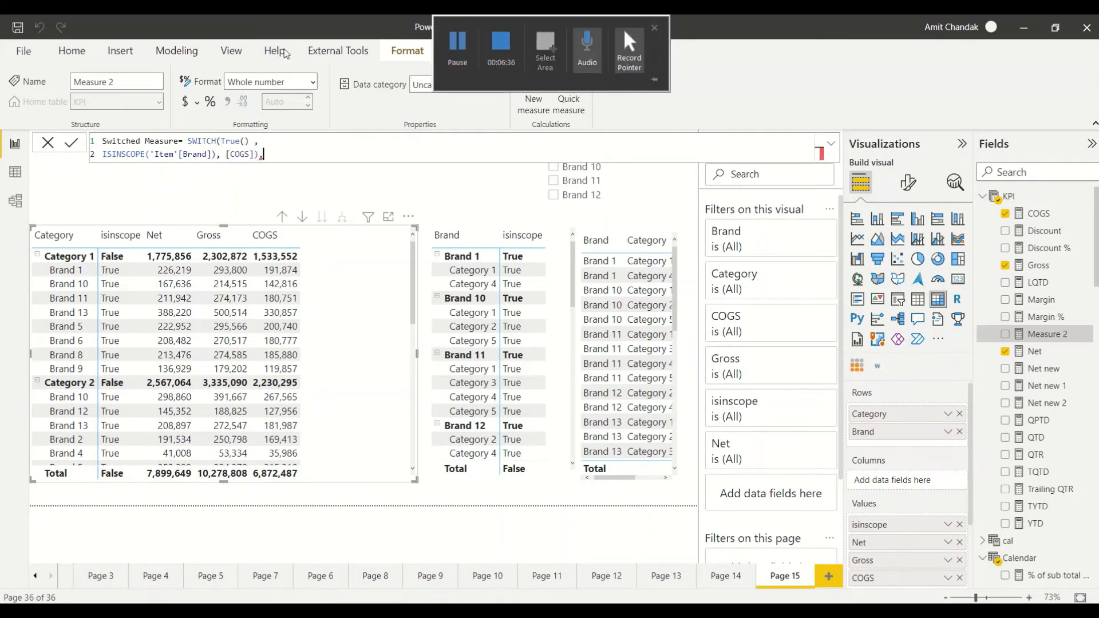
{"action": "left_click", "coordinate": [215, 154]}
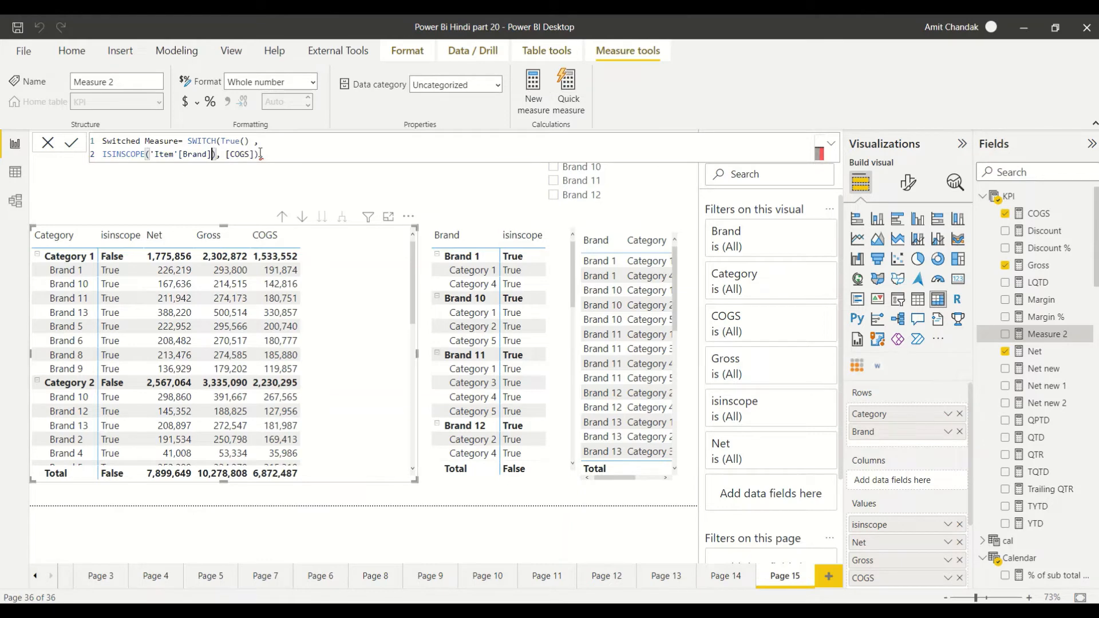
{"action": "left_click", "coordinate": [256, 154]}
{"action": "key", "text": "BackSpace"}
{"action": "type", "text": ","}
{"action": "key", "text": "shift+Return"}
{"action": "key", "text": "shift+Return"}
{"action": "key", "text": "Up"}
- Enter ISINSCOPE('Item'[Category]) as the second condition on the third line of the formula
{"action": "type", "text": "I"}
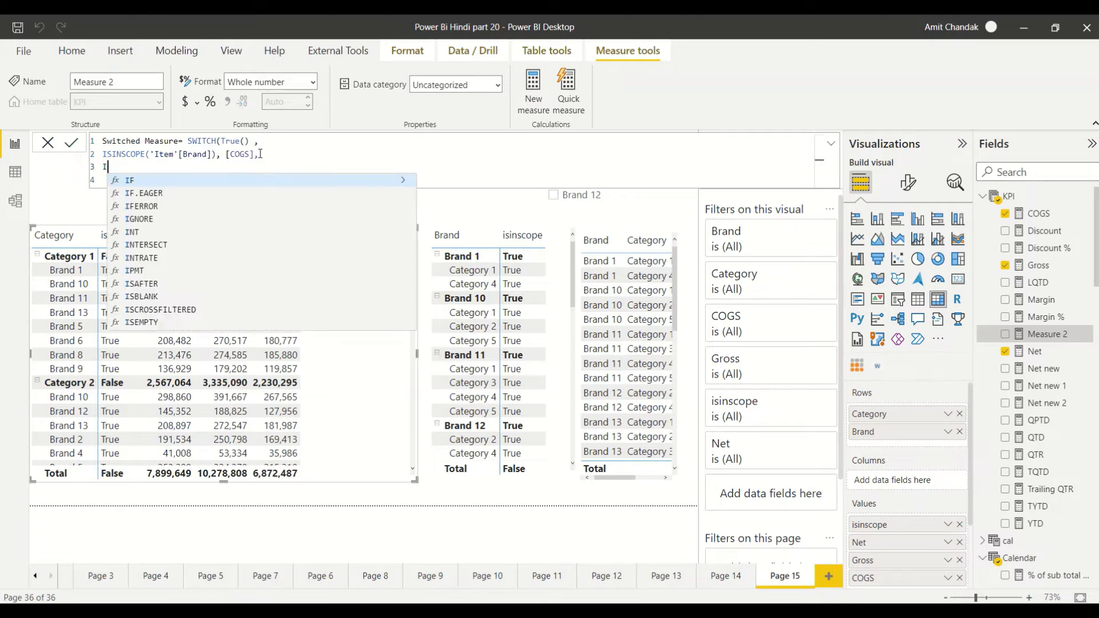
{"action": "type", "text": "DS"}
{"action": "key", "text": "BackSpace"}
{"action": "key", "text": "BackSpace"}
{"action": "type", "text": "Si"}
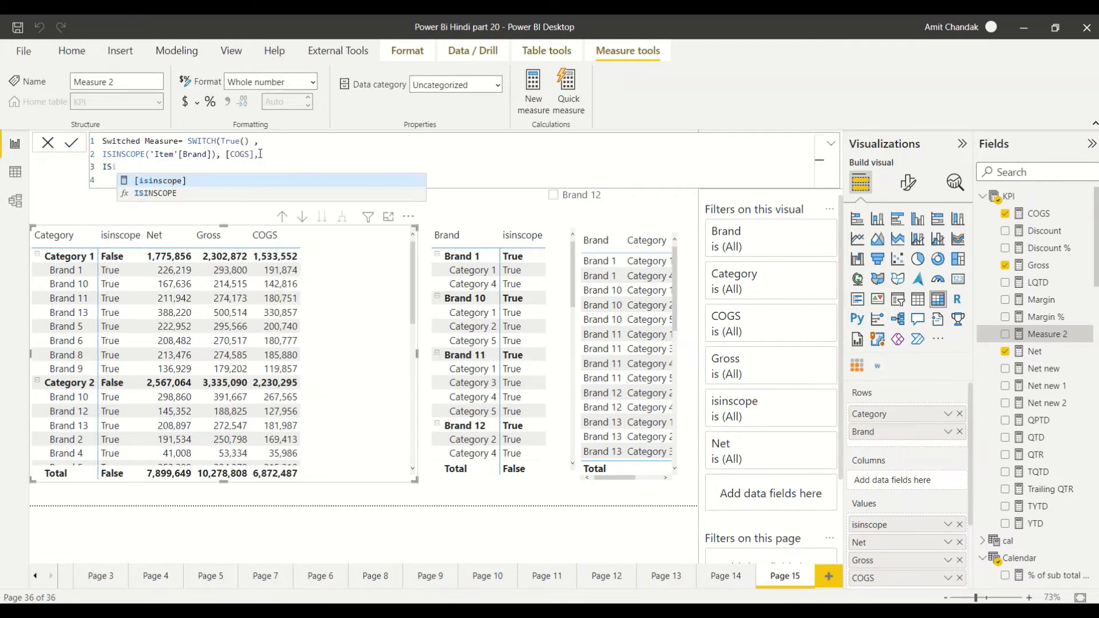
{"action": "key", "text": "Down"}
{"action": "key", "text": "Tab"}
{"action": "type", "text": "("}
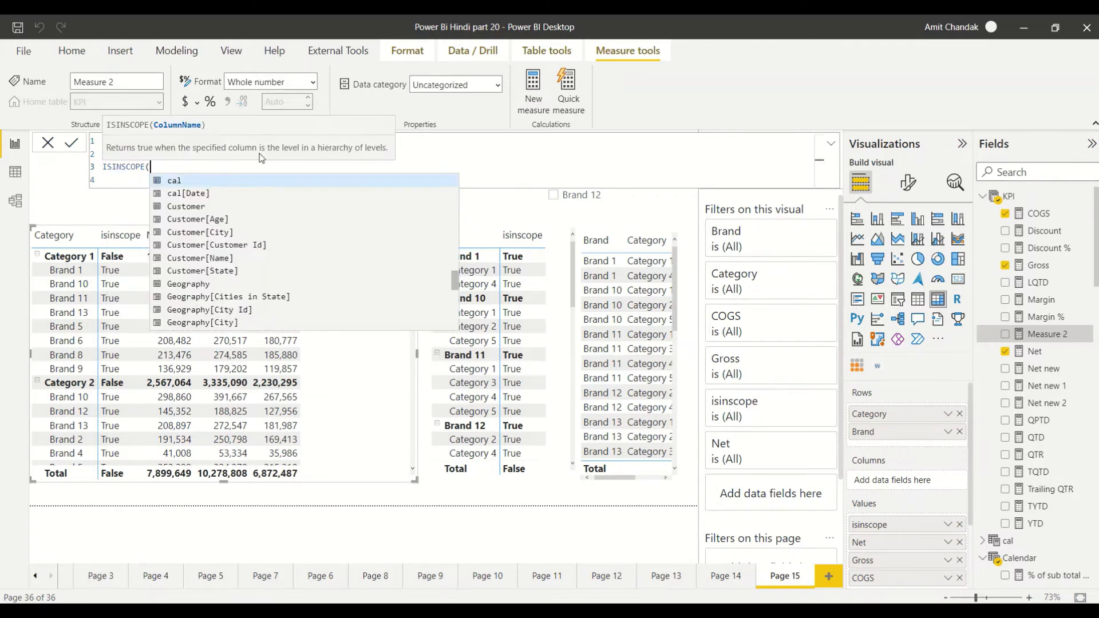
{"action": "type", "text": "Cate"}
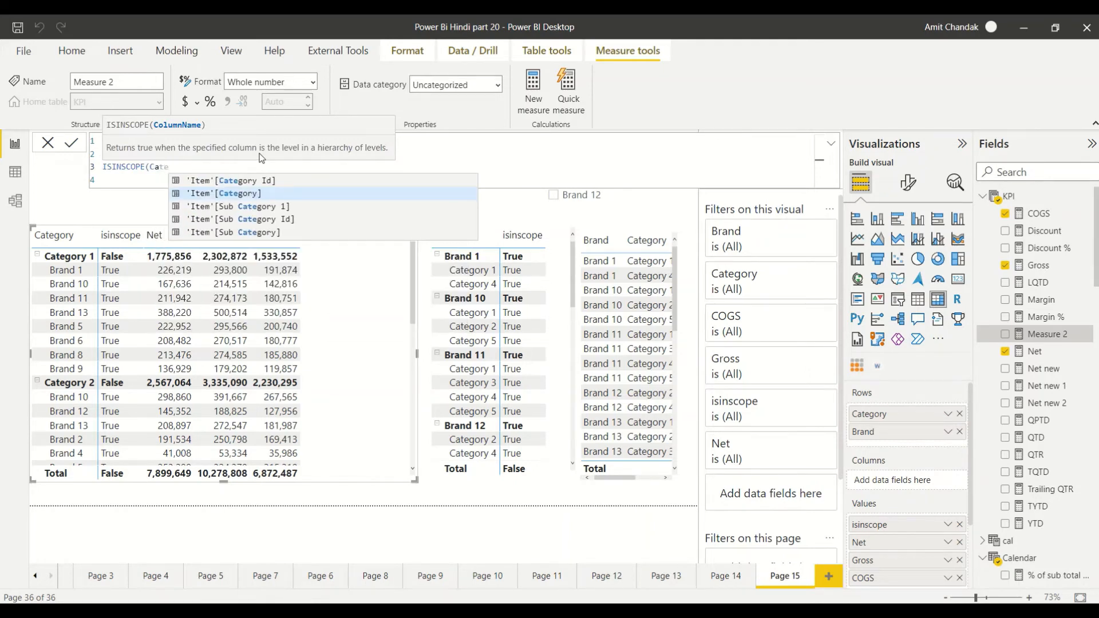
{"action": "key", "text": "Tab"}
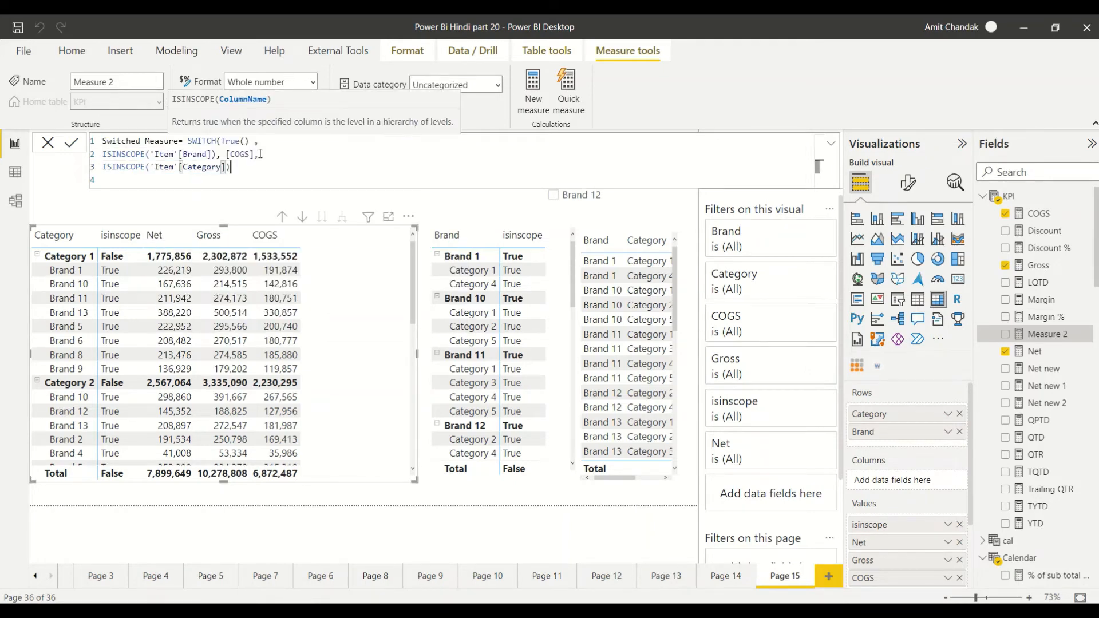
- Return [Net] for the Category condition and continue the formula on a new line
{"action": "type", "text": ", [Ne"}
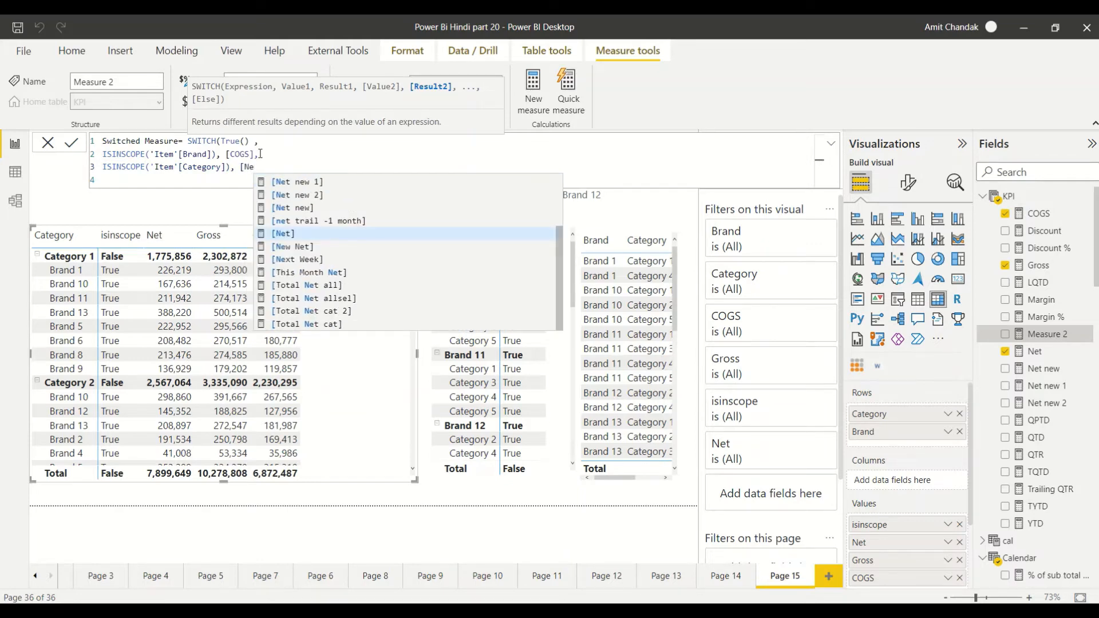
{"action": "key", "text": "Tab"}
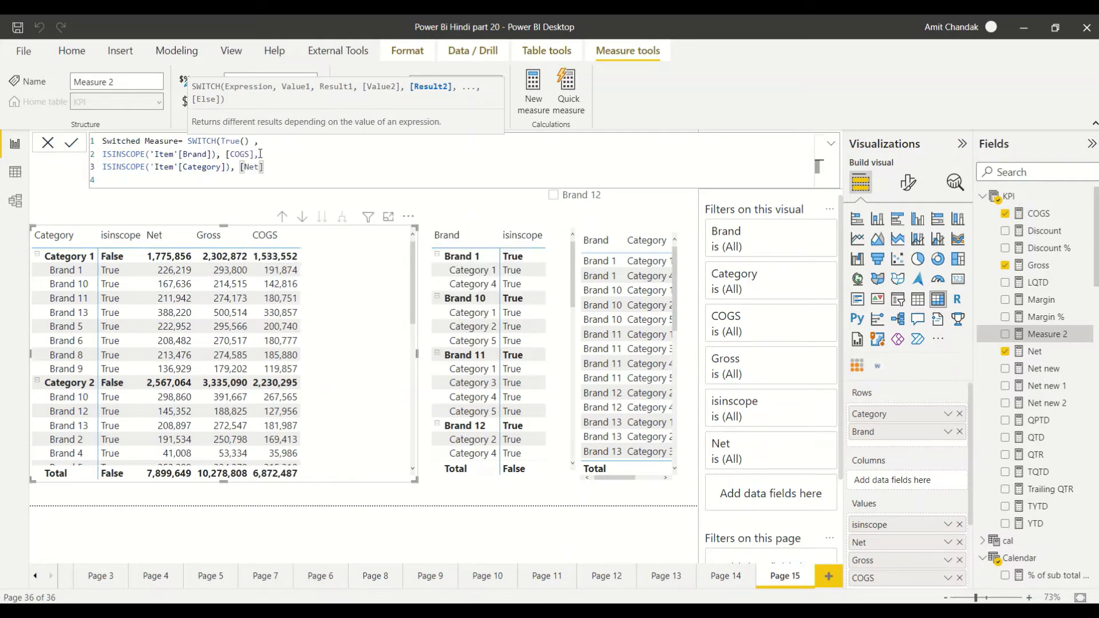
{"action": "type", "text": ","}
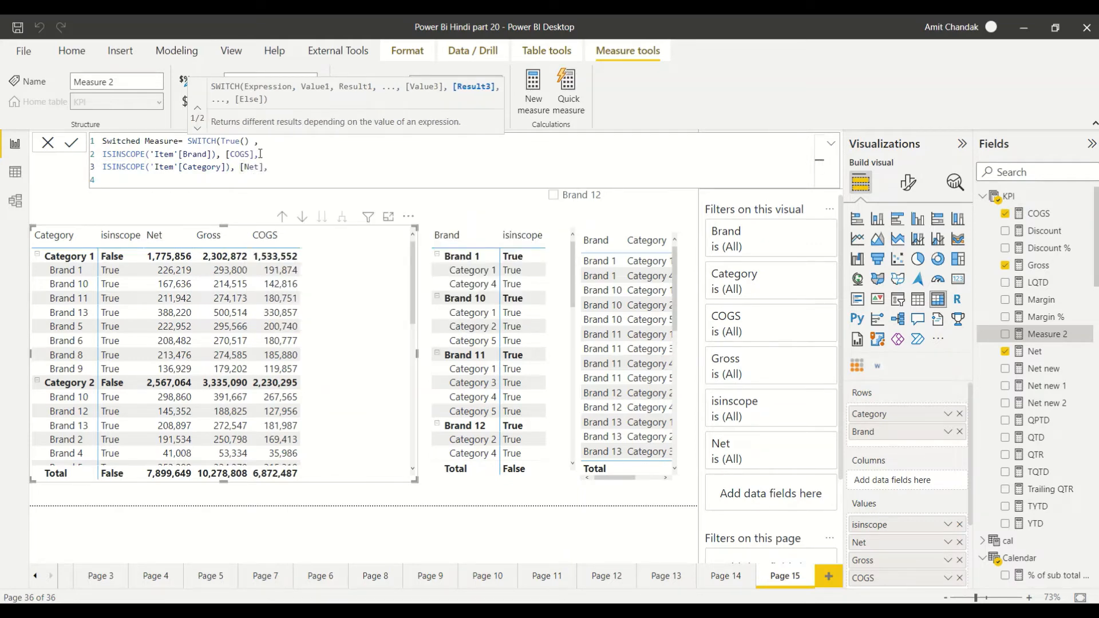
{"action": "key", "text": "shift+Return"}
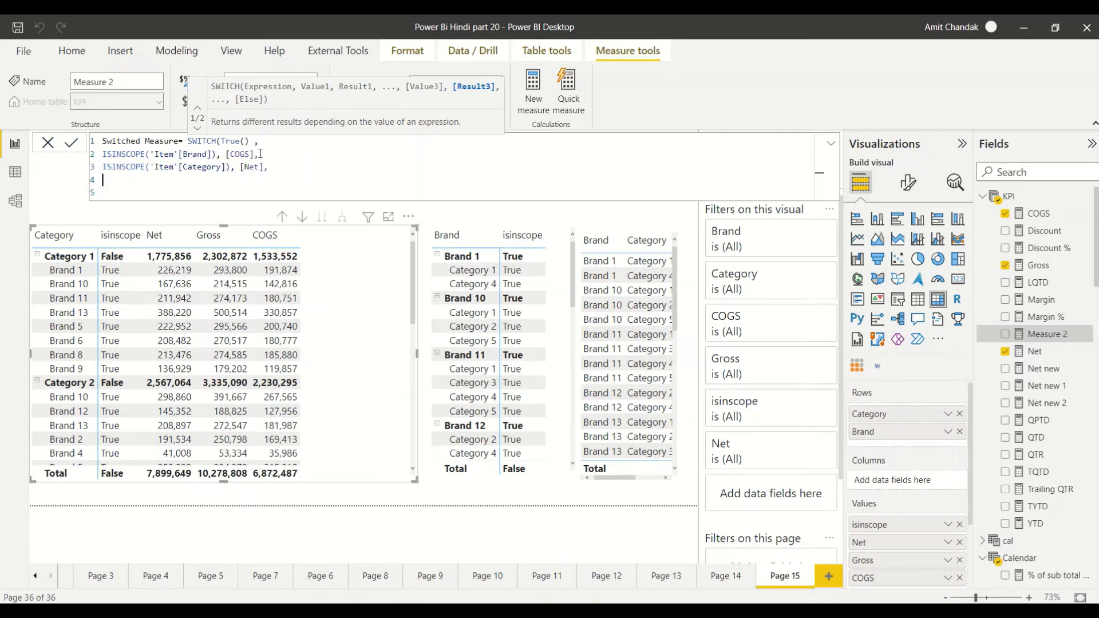
- Use [Gross] as the fallback result, close the SWITCH expression and commit the measure
{"action": "type", "text": "[Gr"}
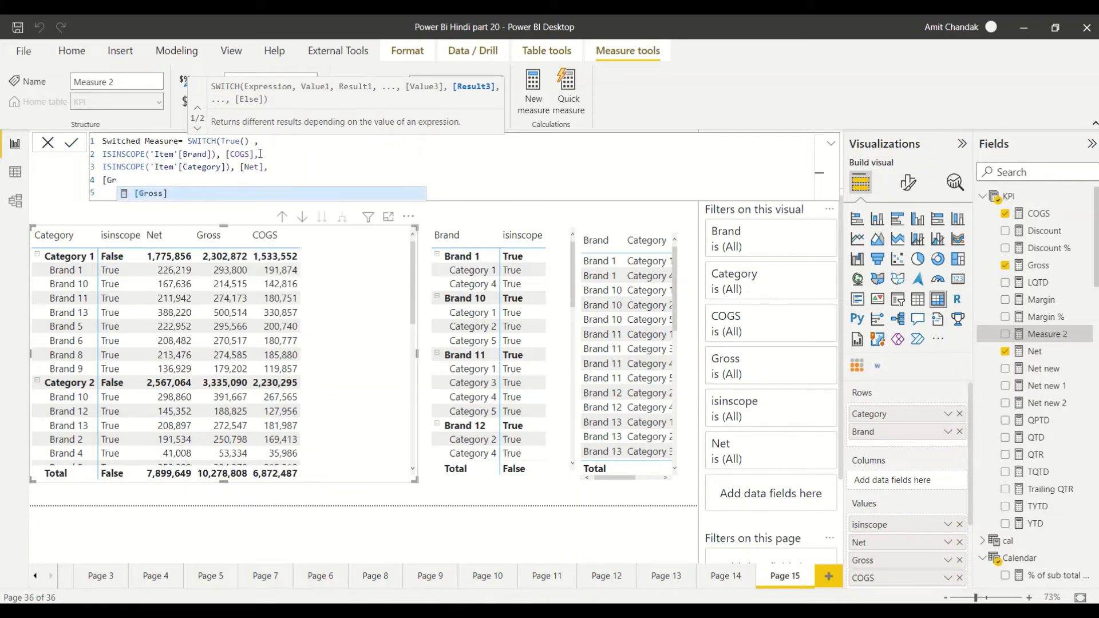
{"action": "key", "text": "Tab"}
{"action": "type", "text": ")"}
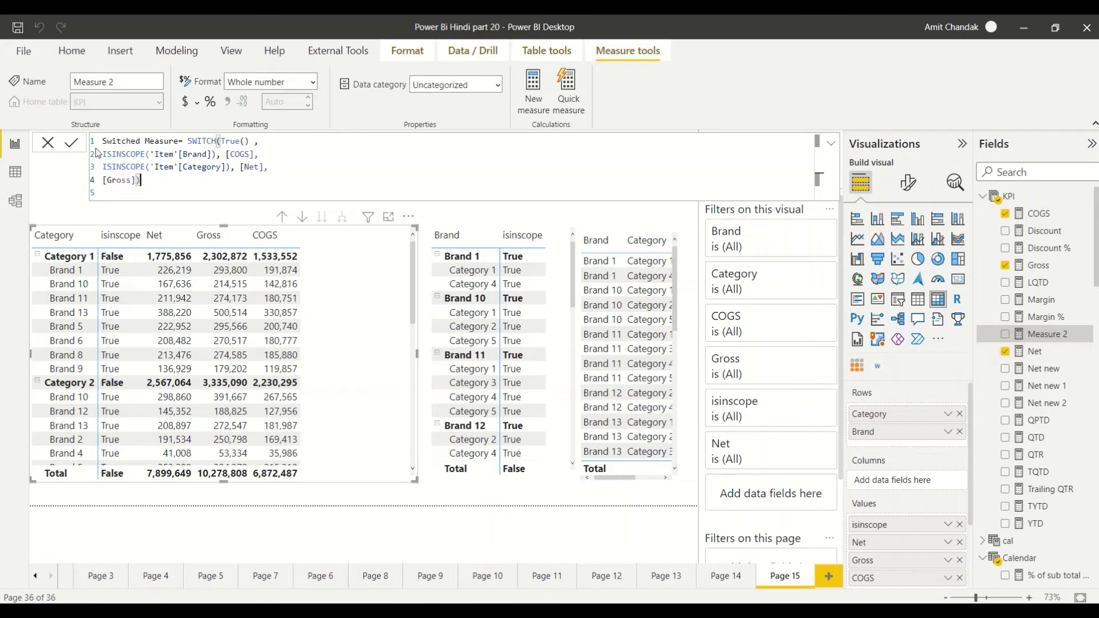
{"action": "key", "text": "Return"}
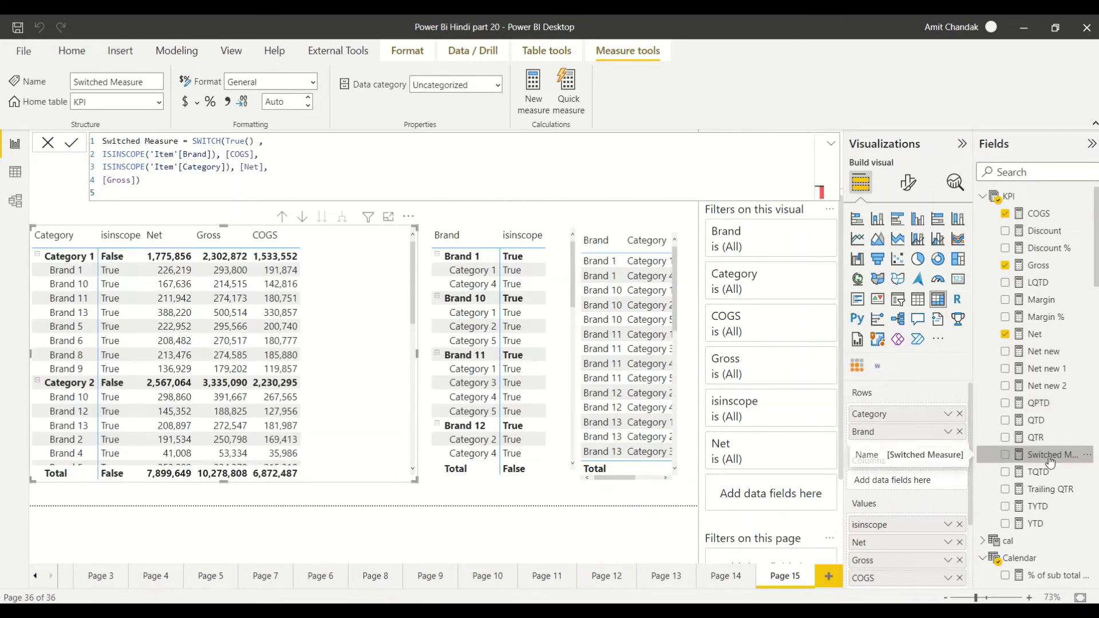
- Add Switched Measure to the Category matrix and format it as a Whole number with a thousands separator
{"action": "left_click", "coordinate": [1006, 455]}
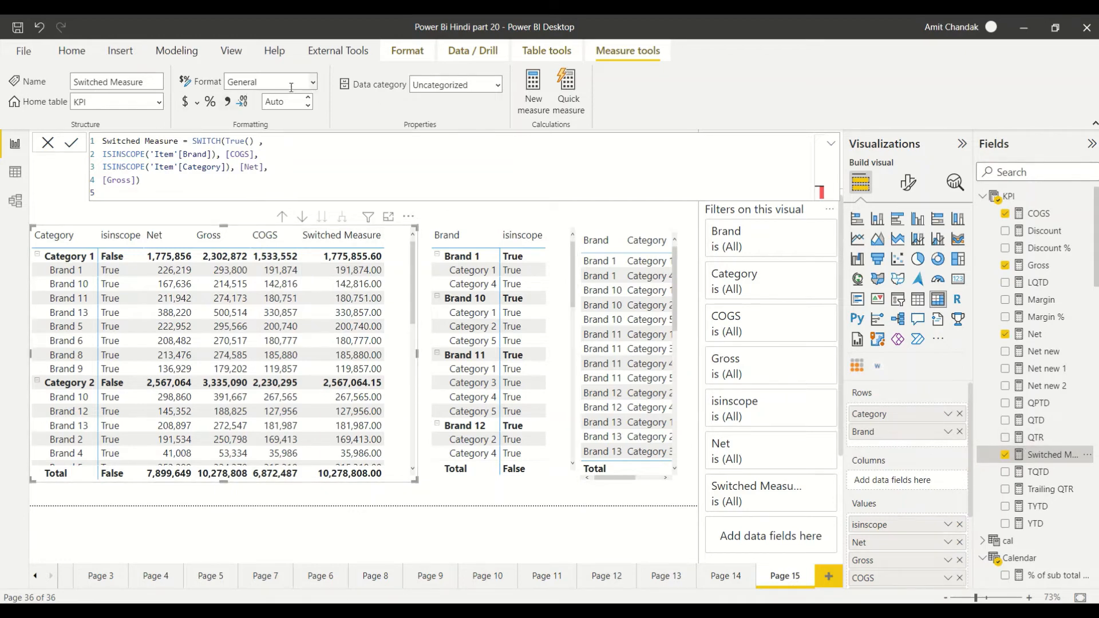
{"action": "left_click", "coordinate": [313, 82]}
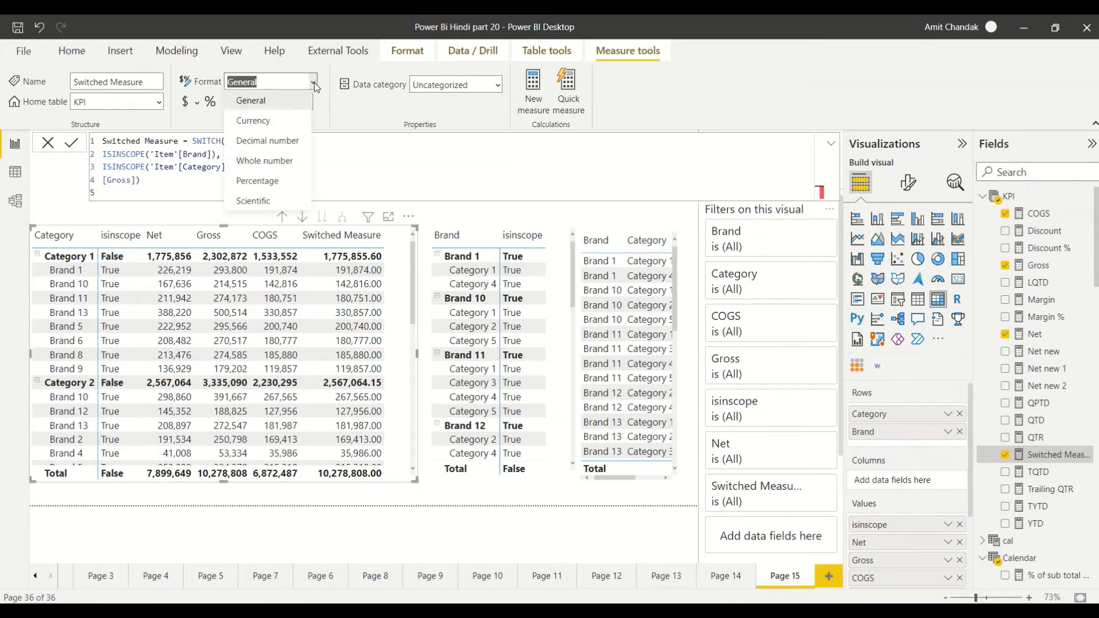
{"action": "left_click", "coordinate": [267, 161]}
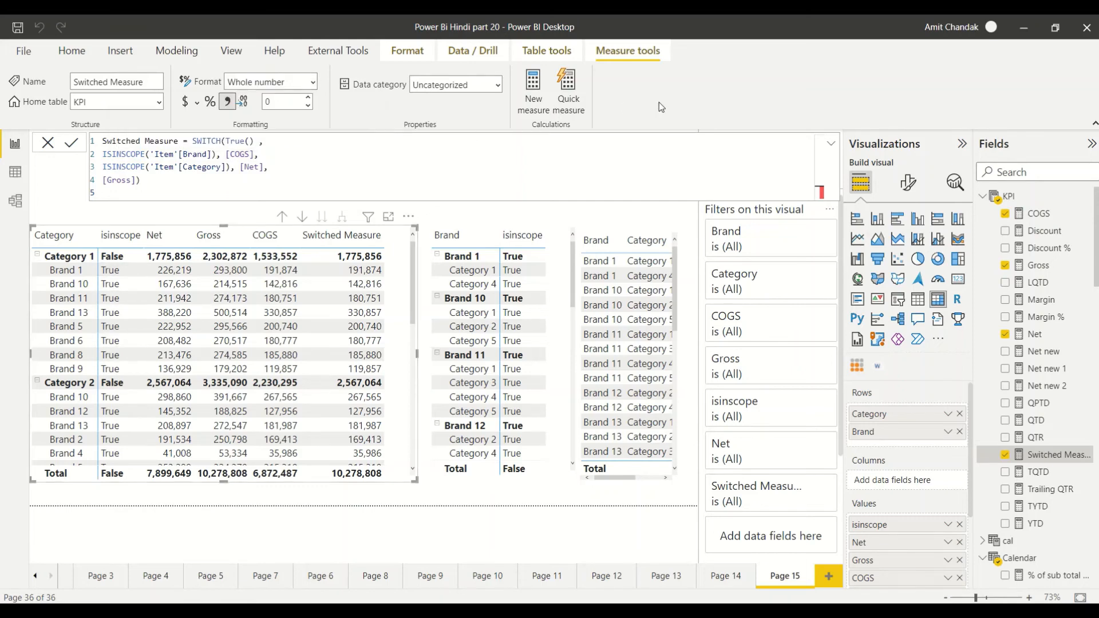
- Create another new measure in the KPI table and name it isinscope cate
{"action": "left_click", "coordinate": [627, 109]}
{"action": "left_click", "coordinate": [533, 89]}
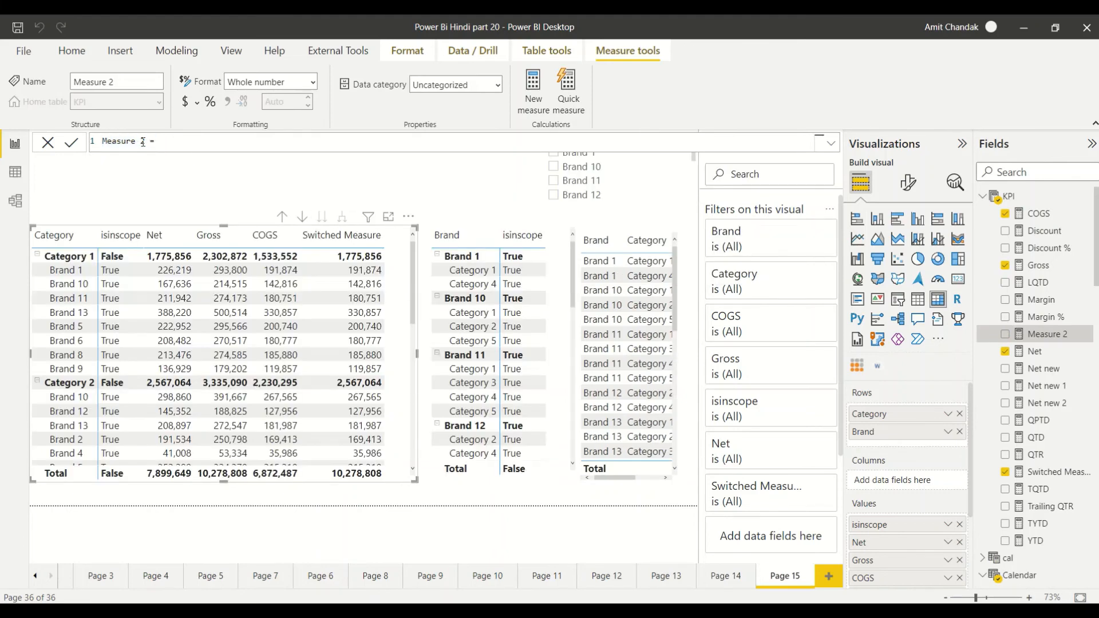
{"action": "left_click_drag", "start_coordinate": [147, 141], "coordinate": [102, 142]}
{"action": "type", "text": "isinscope cate"}
{"action": "key", "text": "End"}
{"action": "type", "text": "cage"}
{"action": "key", "text": "BackSpace"}
{"action": "key", "text": "BackSpace"}
{"action": "key", "text": "BackSpace"}
{"action": "key", "text": "BackSpace"}
- Define the measure as ISINSCOPE('Item'[Category]) and commit it
{"action": "type", "text": "isins"}
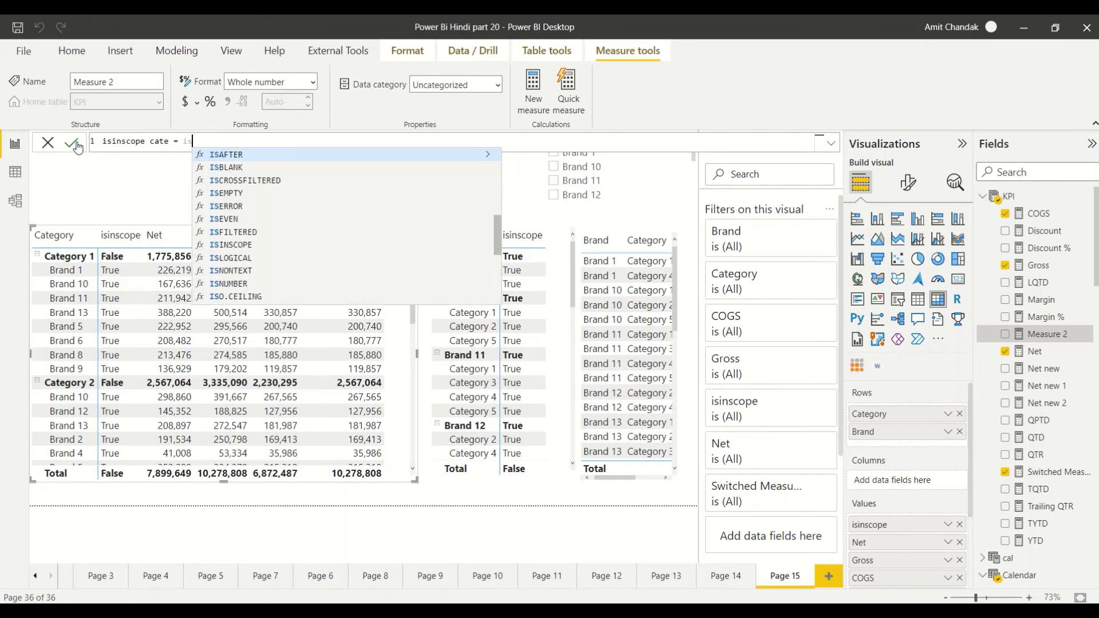
{"action": "key", "text": "Down"}
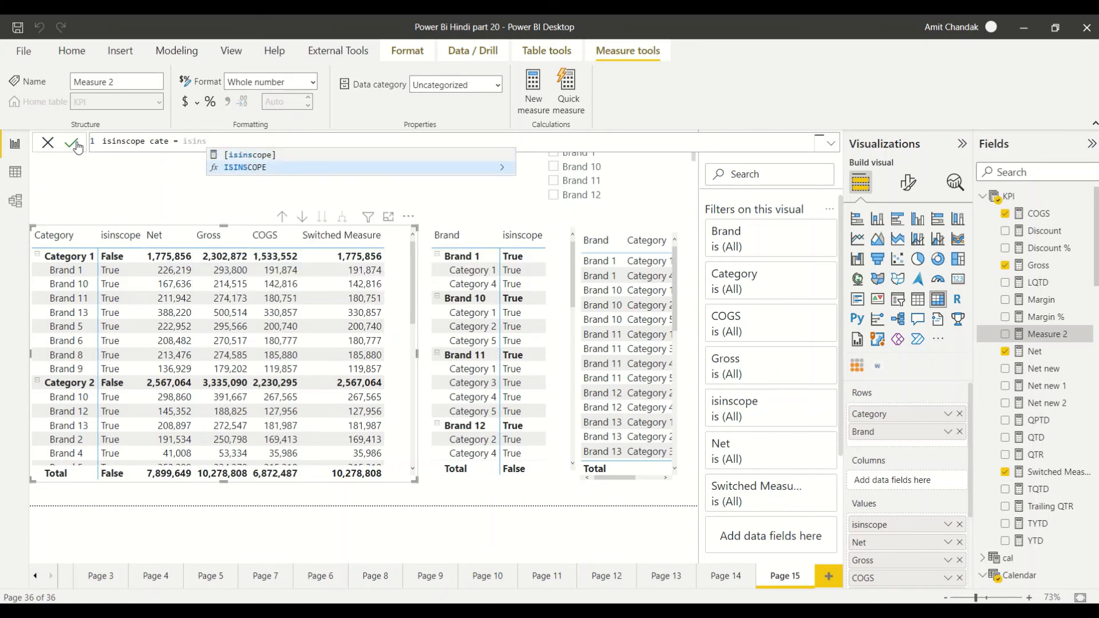
{"action": "key", "text": "Tab"}
{"action": "type", "text": "Ca"}
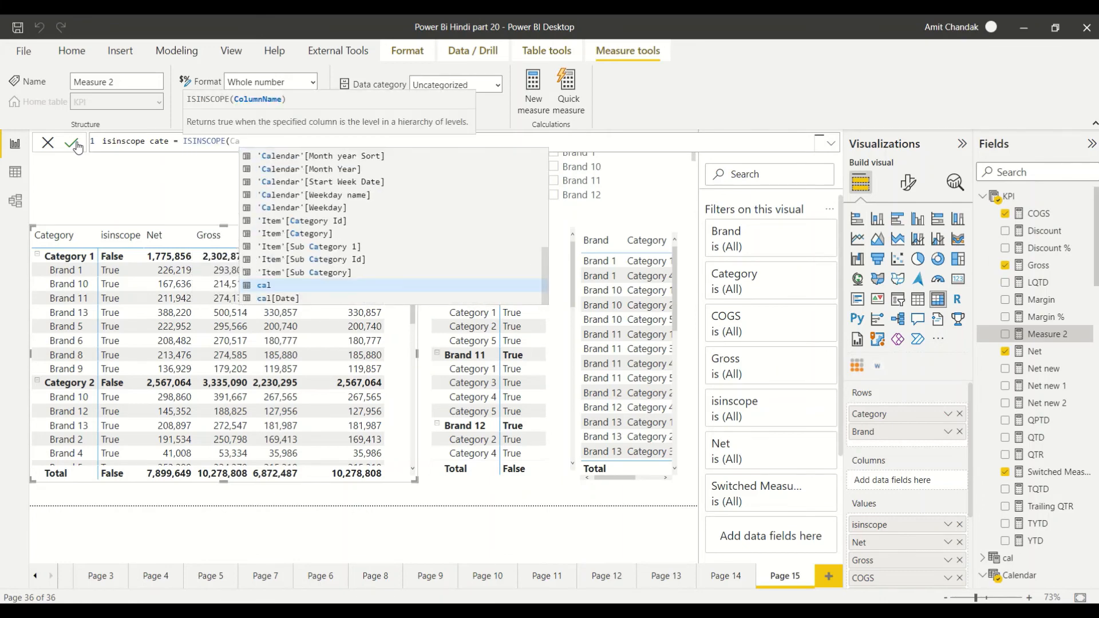
{"action": "key", "text": "Up"}
{"action": "key", "text": "Up"}
{"action": "key", "text": "Up"}
{"action": "key", "text": "Up"}
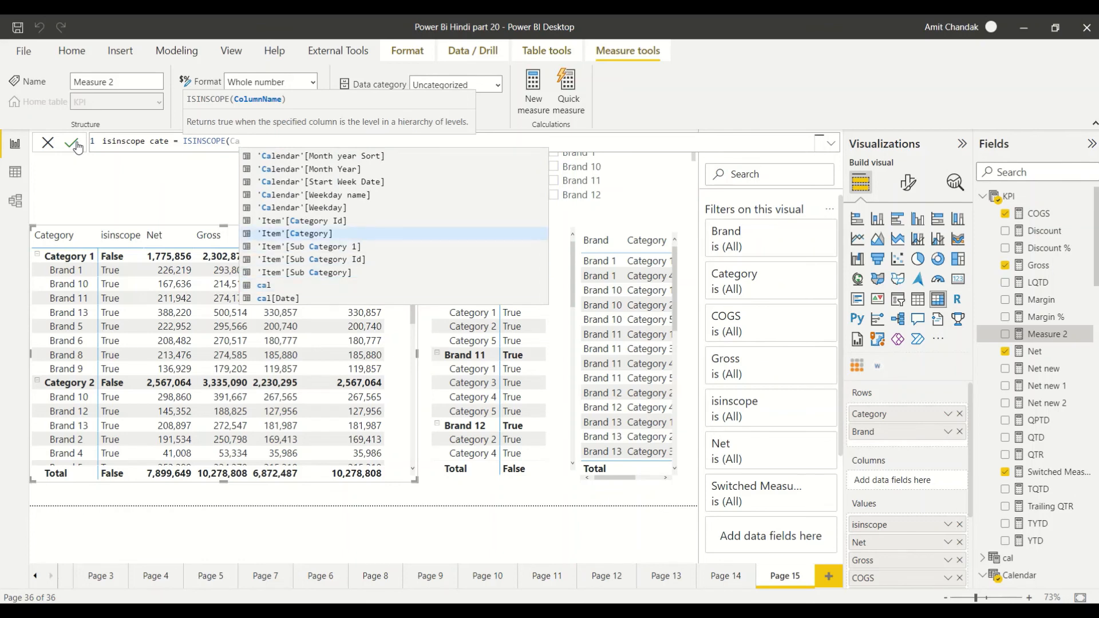
{"action": "key", "text": "Tab"}
{"action": "type", "text": ")"}
{"action": "left_click", "coordinate": [78, 147]}
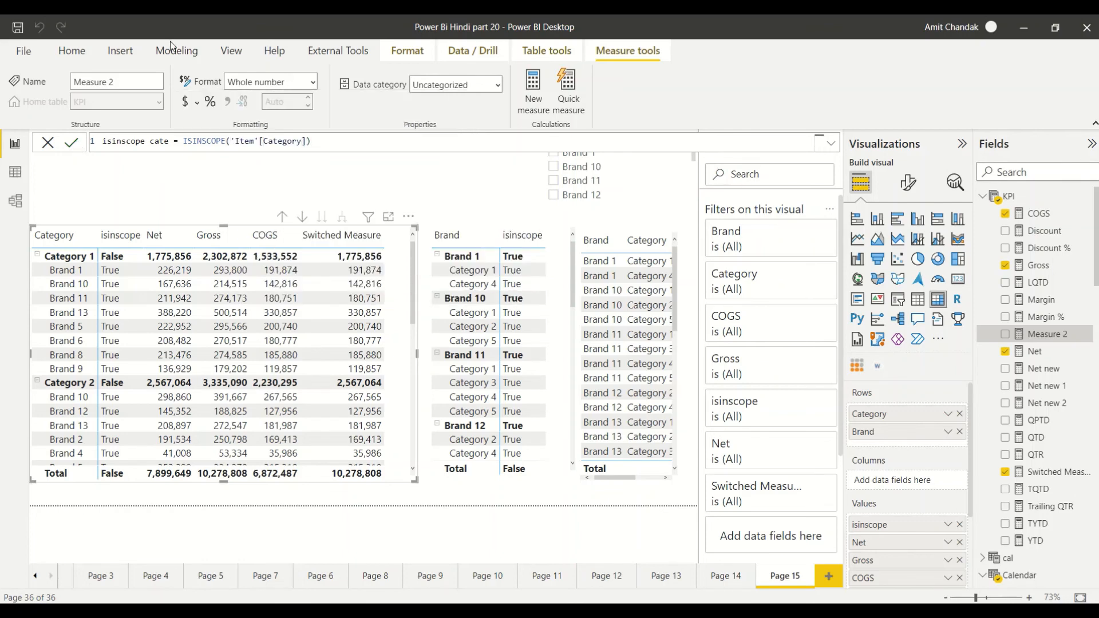
- Place isinscope cate after isinscope in the Category matrix values, check its rows down to the total, and filter the page to Brand 12
{"action": "left_click_drag", "start_coordinate": [1062, 291], "coordinate": [920, 533]}
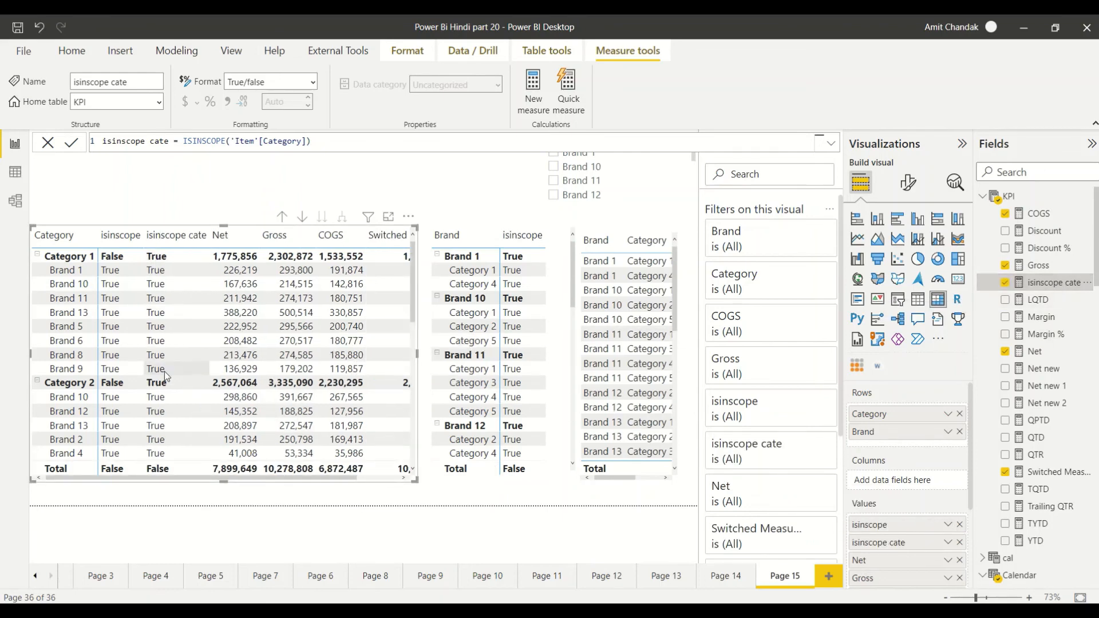
{"action": "scroll", "coordinate": [167, 389], "scroll_direction": "down", "scroll_amount": 10}
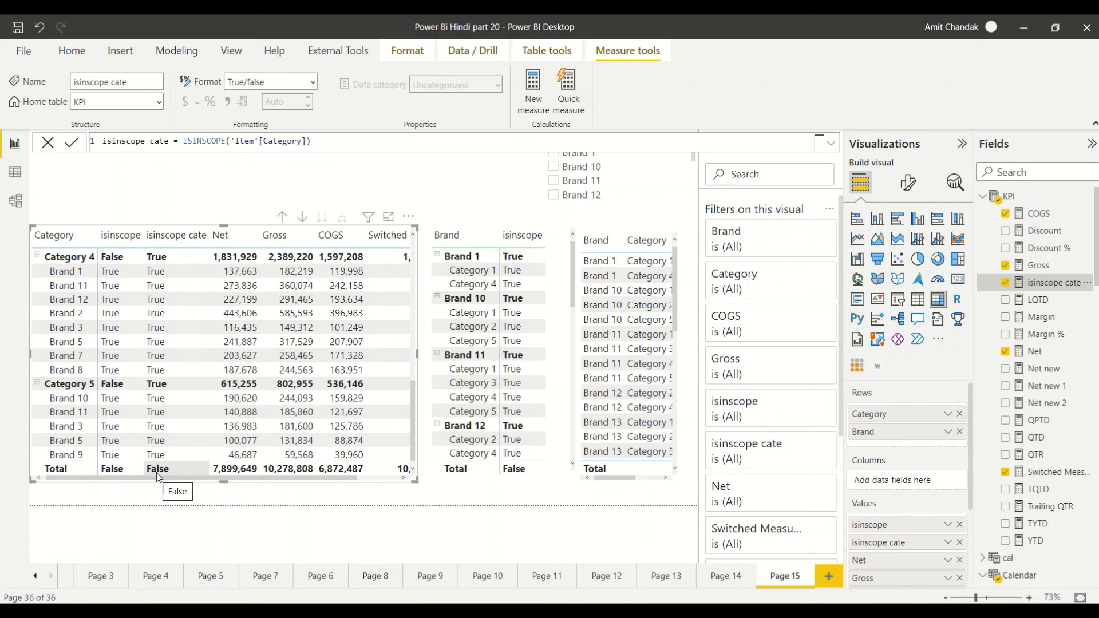
{"action": "left_click", "coordinate": [555, 196]}
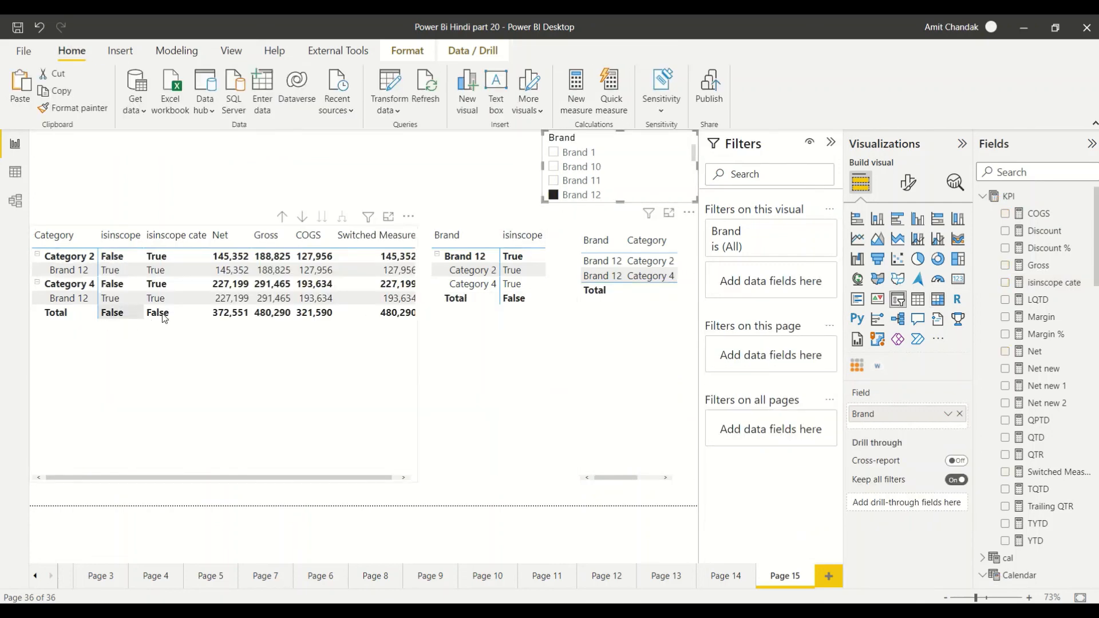